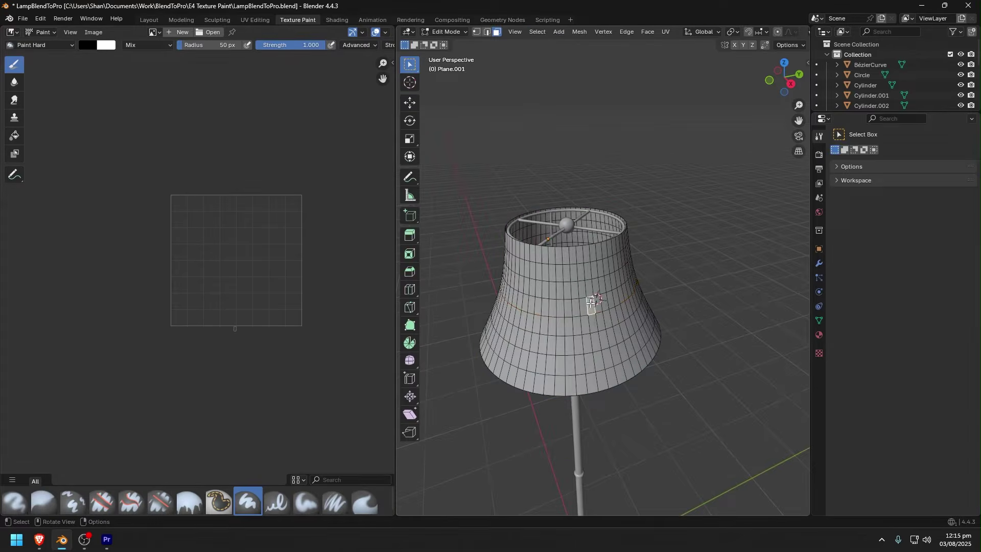
{"action": "left_click", "coordinate": [562, 332]}
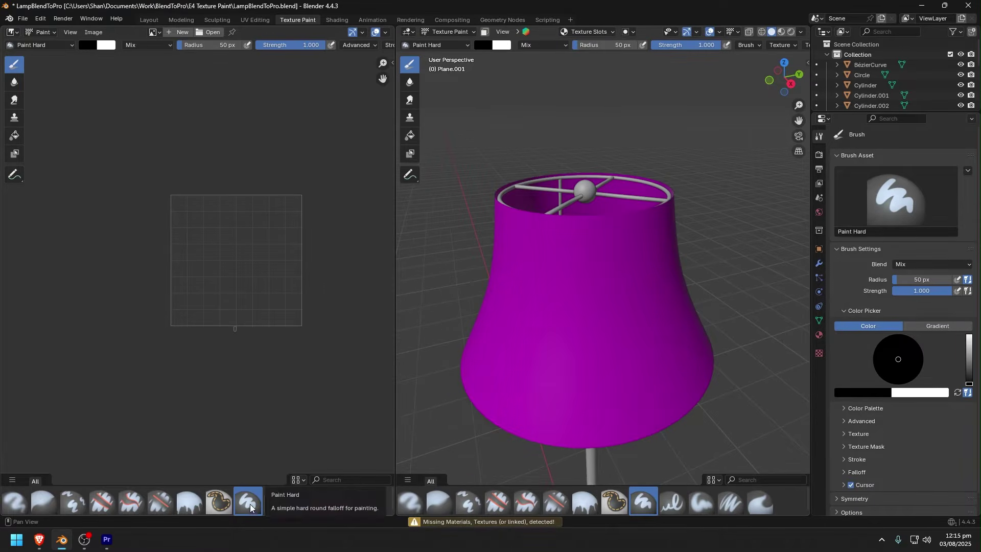
{"action": "key", "text": "s"}
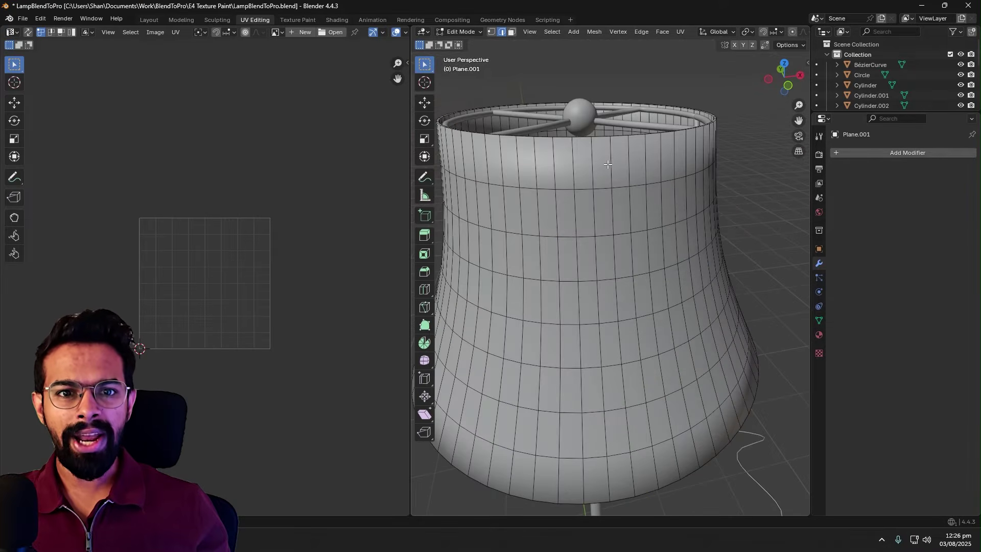
Mark UV seams on the lampshade along one vertical edge loop and around the outer top and bottom rims.
{"action": "left_click", "coordinate": [608, 164], "text": "alt"}
{"action": "scroll", "coordinate": [654, 239], "scroll_direction": "down", "scroll_amount": 3}
{"action": "middle_click_drag", "start_coordinate": [716, 224], "coordinate": [710, 271]}
{"action": "key", "text": "KP_7"}
{"action": "key", "text": "KP_1"}
{"action": "scroll", "coordinate": [638, 242], "scroll_direction": "up", "scroll_amount": 4}
{"action": "scroll", "coordinate": [639, 242], "scroll_direction": "up", "scroll_amount": 3}
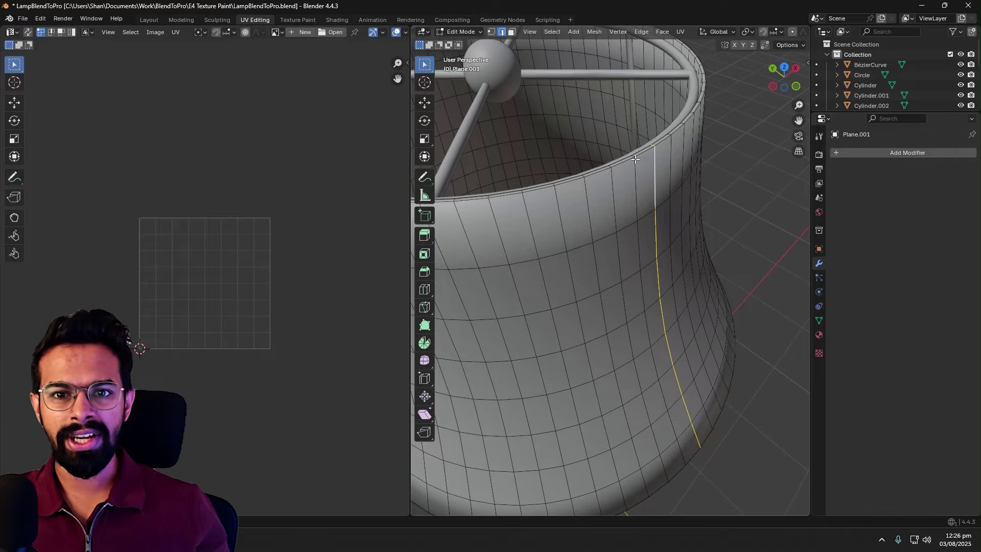
{"action": "middle_click_drag", "start_coordinate": [721, 307], "coordinate": [702, 195]}
{"action": "scroll", "coordinate": [703, 195], "scroll_direction": "down", "scroll_amount": 2}
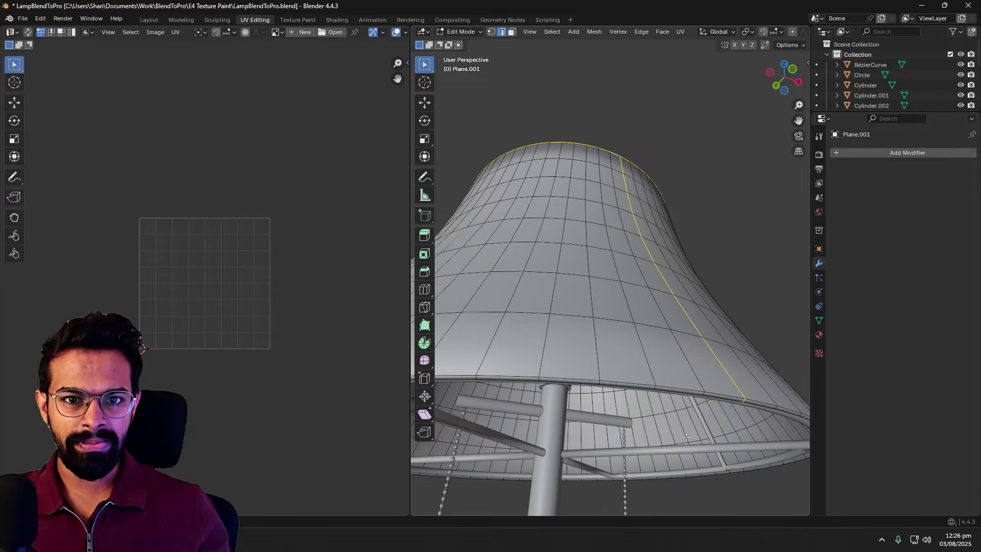
{"action": "left_click", "coordinate": [684, 388], "text": "alt+shift"}
{"action": "key", "text": "u"}
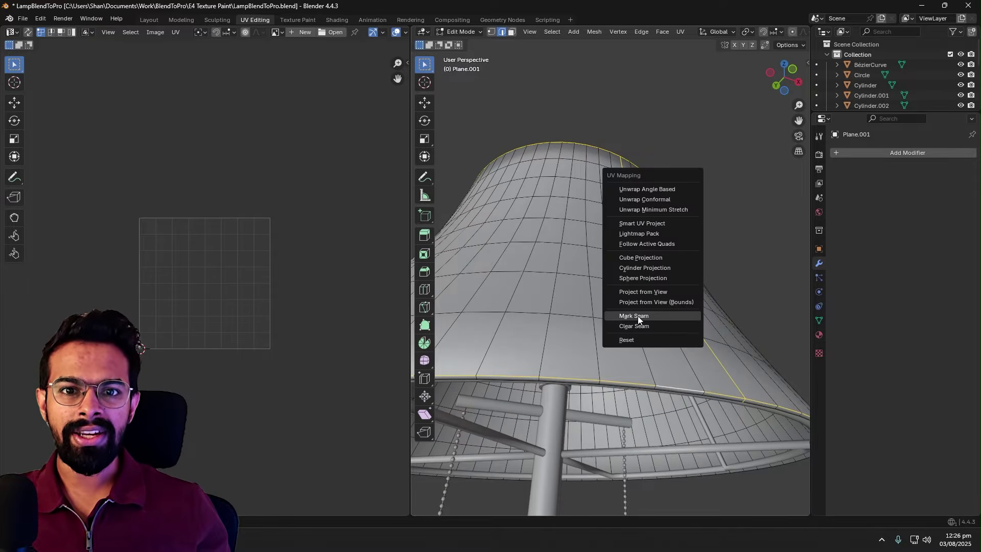
{"action": "left_click", "coordinate": [638, 316]}
{"action": "scroll", "coordinate": [728, 215], "scroll_direction": "down", "scroll_amount": 3}
{"action": "left_click", "coordinate": [728, 215]}
{"action": "middle_click_drag", "start_coordinate": [729, 215], "coordinate": [698, 271]}
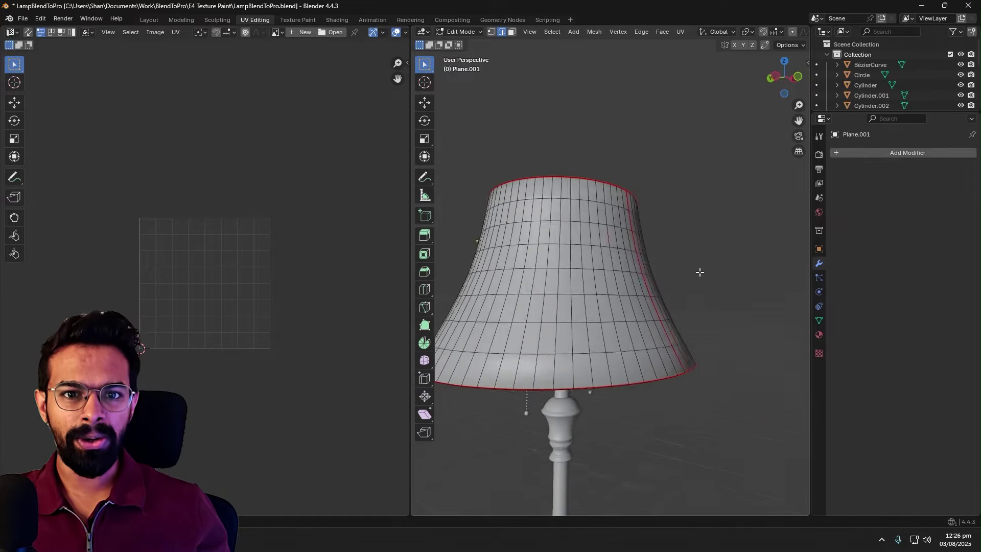
Unwrap the whole lampshade mesh with the Angle Based method and inspect the resulting UV islands.
{"action": "key", "text": "u"}
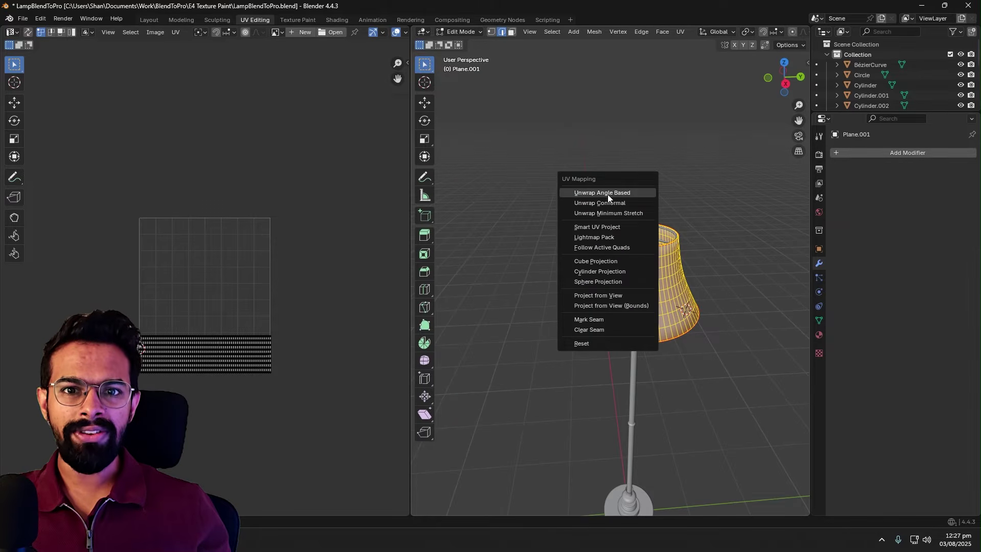
{"action": "left_click", "coordinate": [608, 194]}
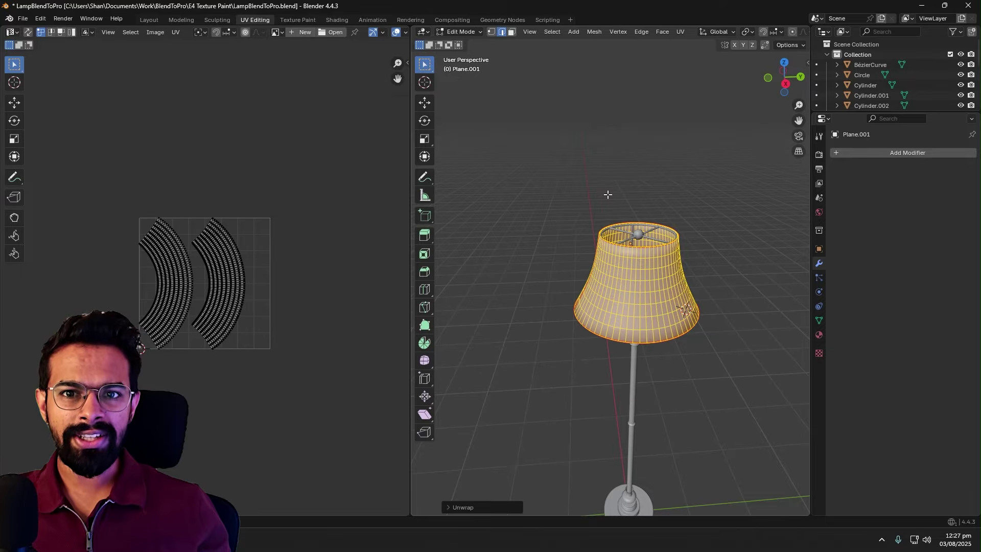
{"action": "scroll", "coordinate": [200, 297], "scroll_direction": "up", "scroll_amount": 5}
{"action": "scroll", "coordinate": [199, 278], "scroll_direction": "down", "scroll_amount": 1}
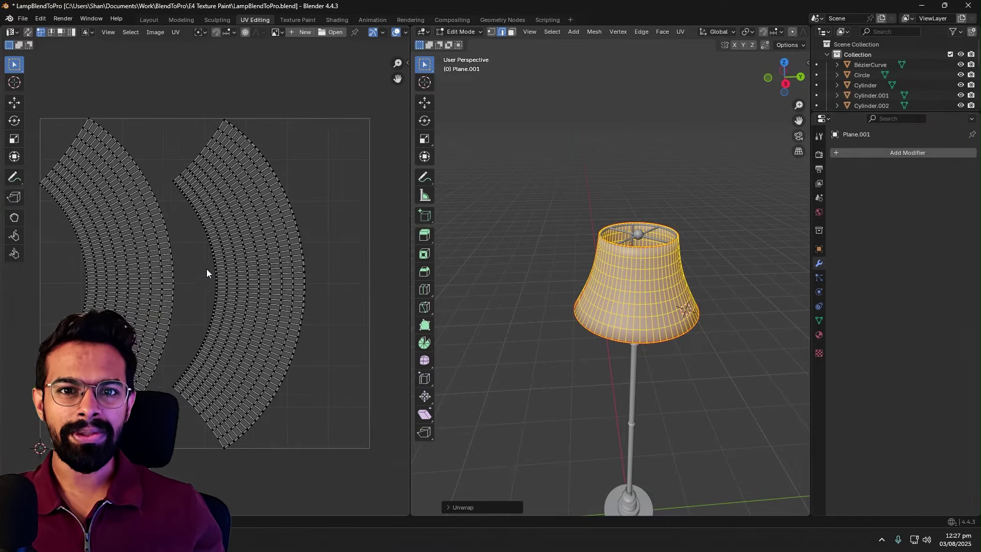
{"action": "key", "text": "Tab"}
{"action": "key", "text": "Tab"}
{"action": "middle_click_drag", "start_coordinate": [572, 282], "coordinate": [464, 287]}
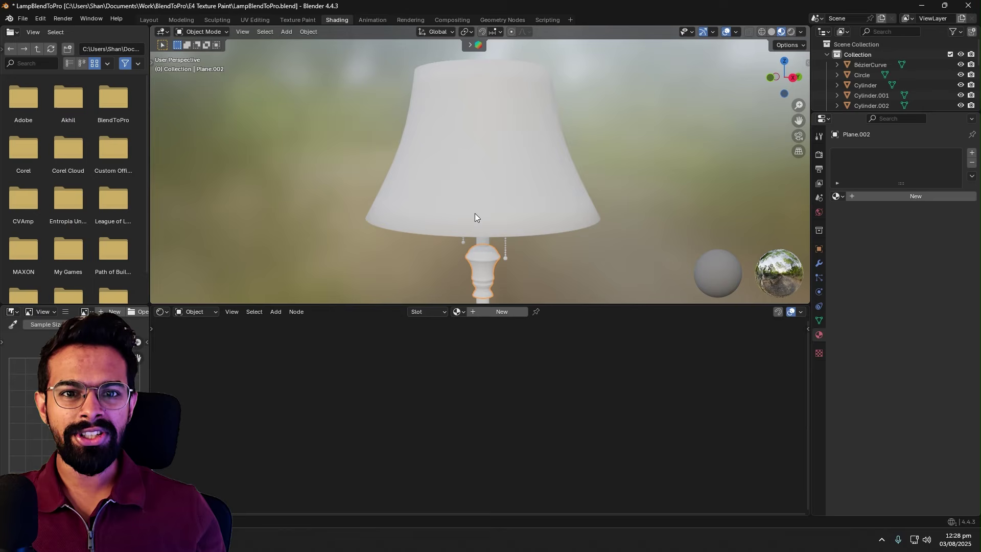
Create a new material on the turned collar below the lampshade and darken its base color to near black.
{"action": "middle_click_drag", "start_coordinate": [475, 218], "coordinate": [524, 174], "text": "shift"}
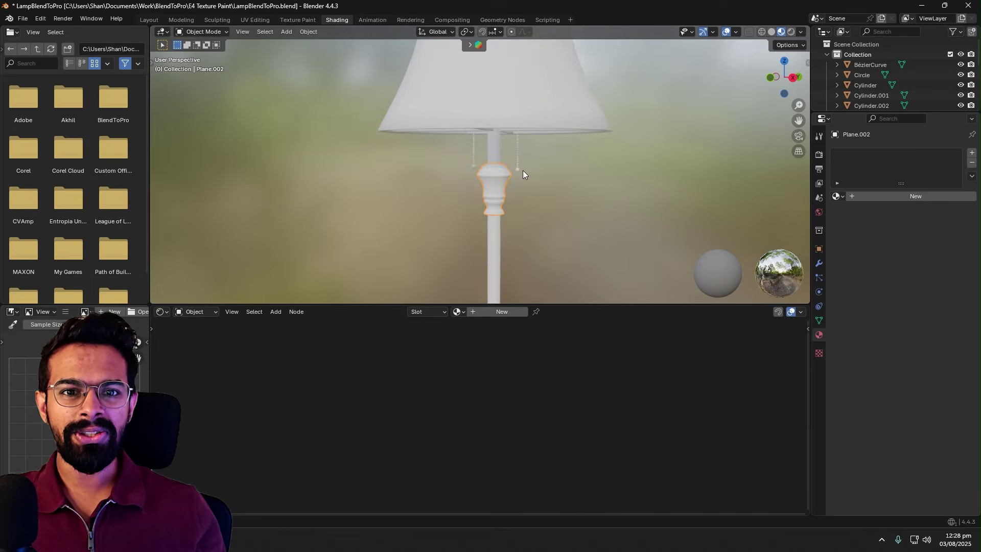
{"action": "left_click", "coordinate": [864, 196]}
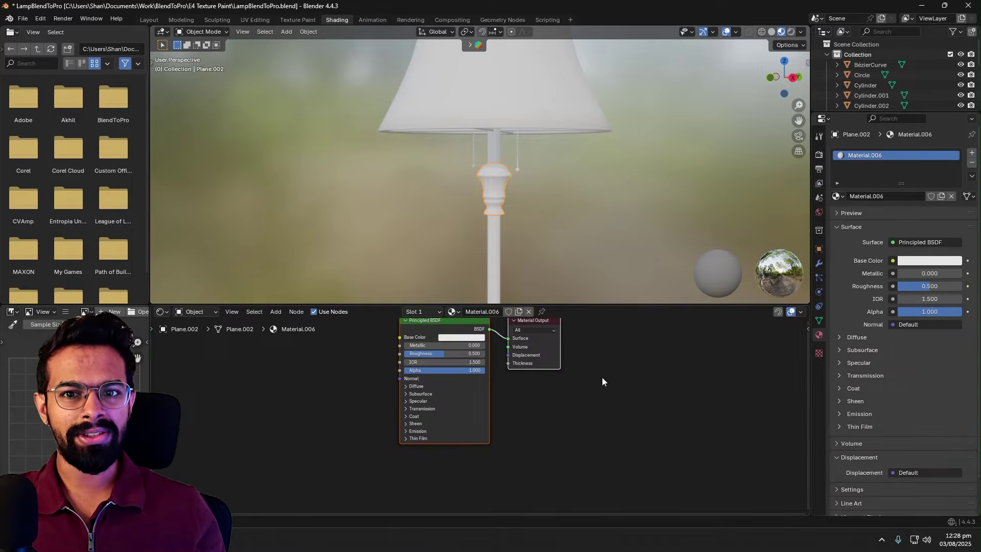
{"action": "middle_click_drag", "start_coordinate": [594, 376], "coordinate": [602, 408]}
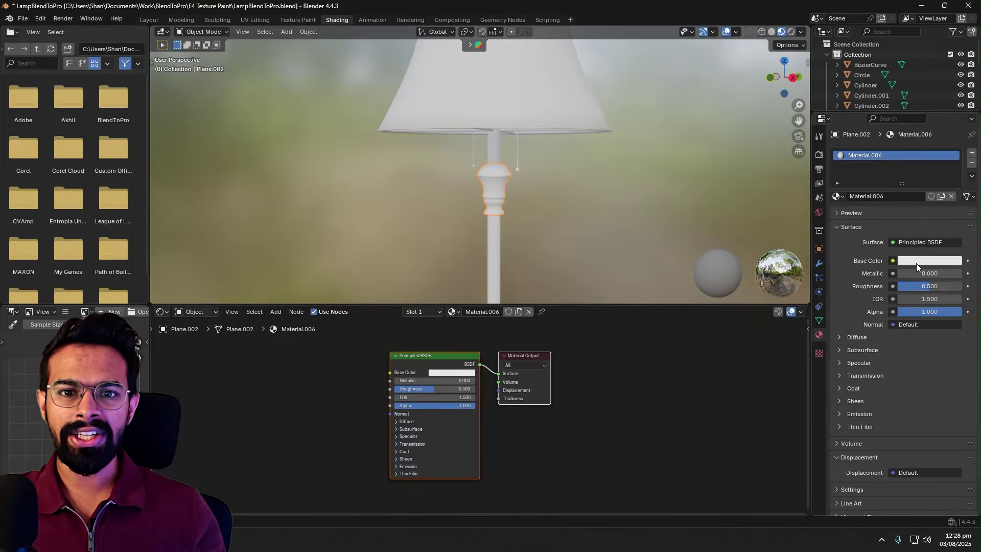
{"action": "left_click", "coordinate": [914, 261]}
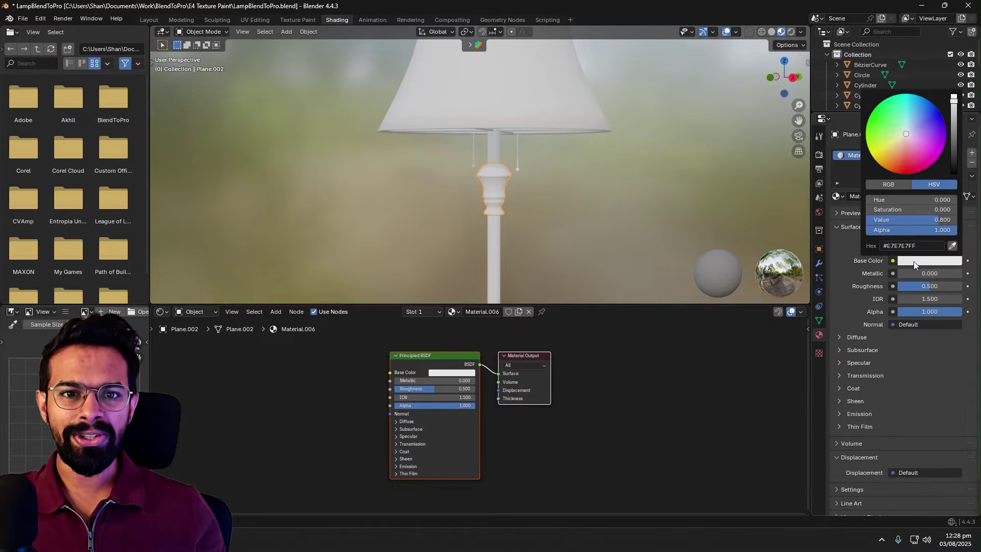
{"action": "left_click_drag", "start_coordinate": [953, 165], "coordinate": [953, 169]}
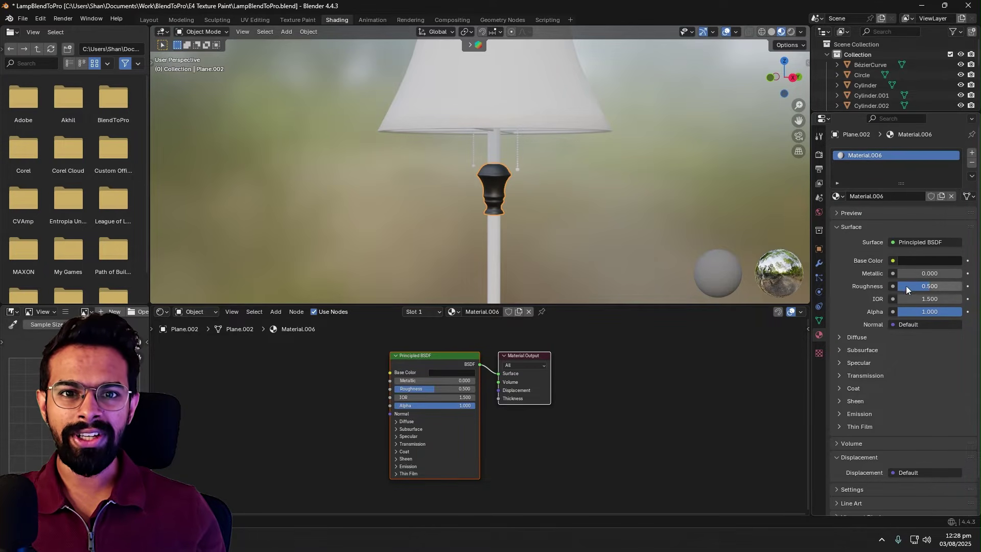
Set the collar material's metallic value to 1.0 and its roughness to 0.3.
{"action": "left_click_drag", "start_coordinate": [907, 272], "coordinate": [970, 272]}
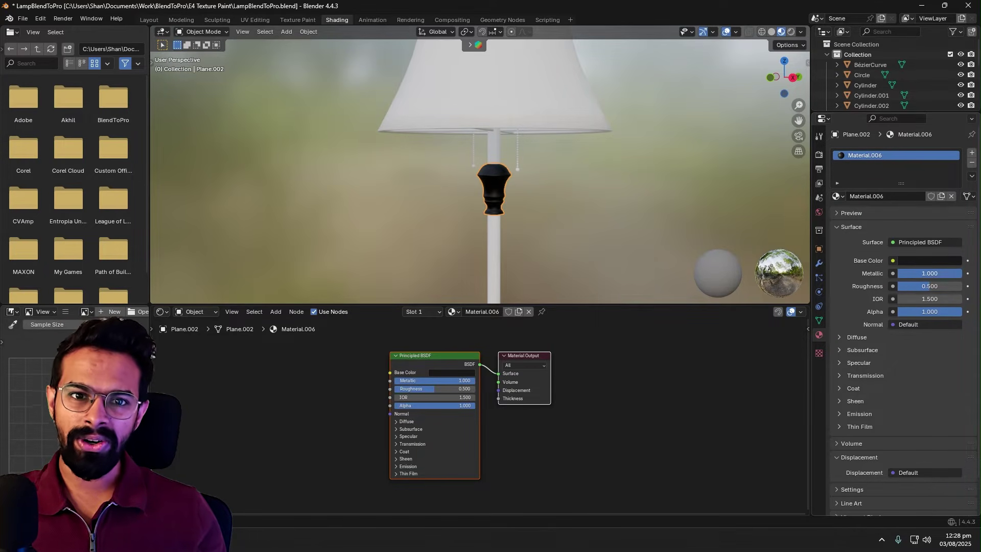
{"action": "left_click", "coordinate": [928, 287]}
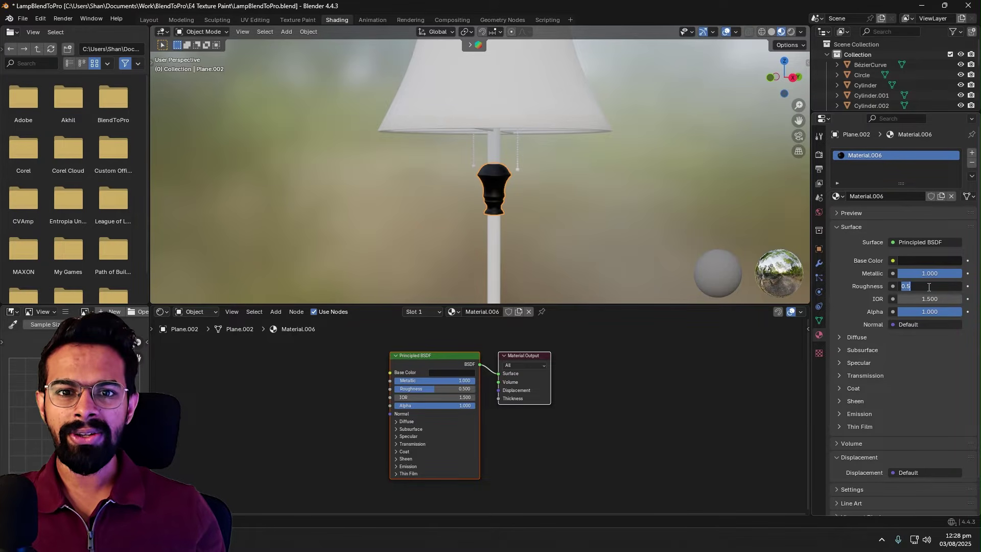
{"action": "scroll", "coordinate": [518, 164], "scroll_direction": "up", "scroll_amount": 8}
{"action": "middle_click_drag", "start_coordinate": [575, 191], "coordinate": [573, 167], "text": "shift"}
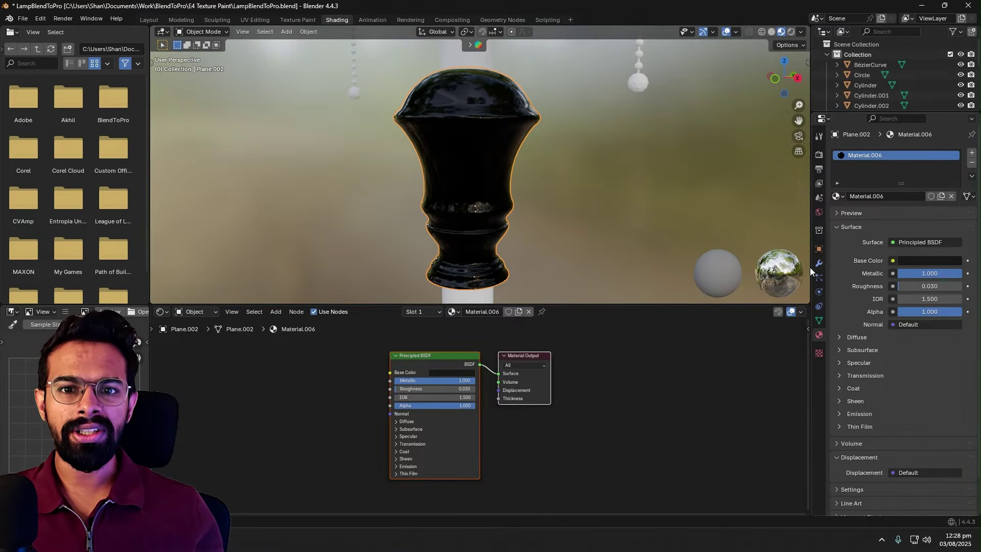
{"action": "type", "text": "0.3"}
{"action": "key", "text": "Return"}
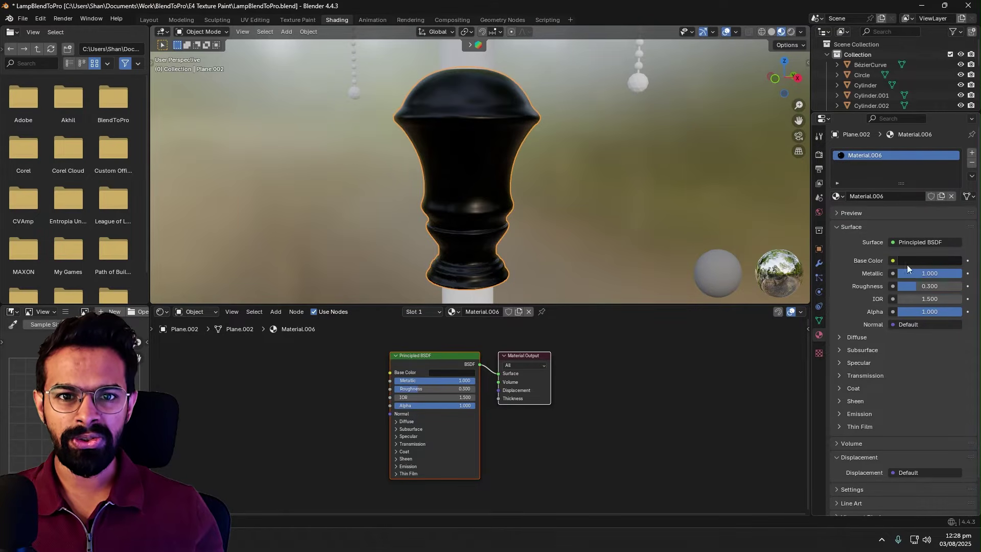
Share the black metallic material with the other lamp parts, leaving the shade without a material.
{"action": "scroll", "coordinate": [526, 213], "scroll_direction": "down", "scroll_amount": 8}
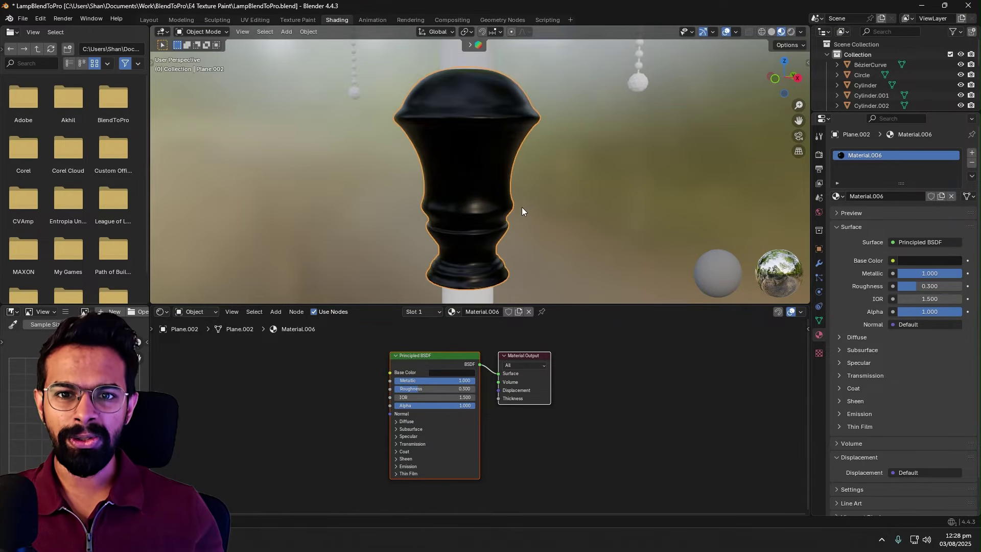
{"action": "scroll", "coordinate": [523, 207], "scroll_direction": "down", "scroll_amount": 5}
{"action": "key", "text": "a"}
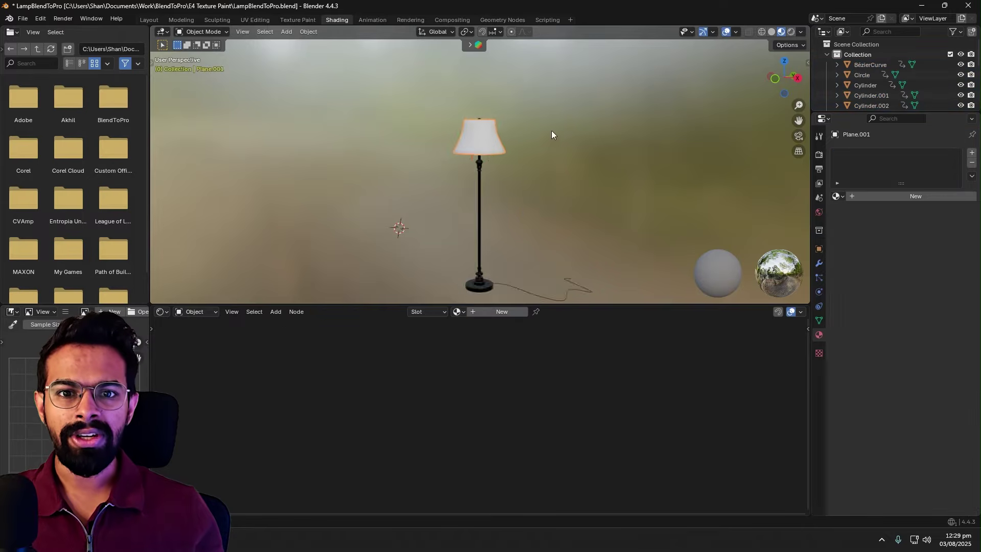
Create a new material on the lampshade and set its base color to orange, hex E7973F.
{"action": "scroll", "coordinate": [545, 122], "scroll_direction": "up", "scroll_amount": 7}
{"action": "middle_click_drag", "start_coordinate": [545, 122], "coordinate": [593, 169]}
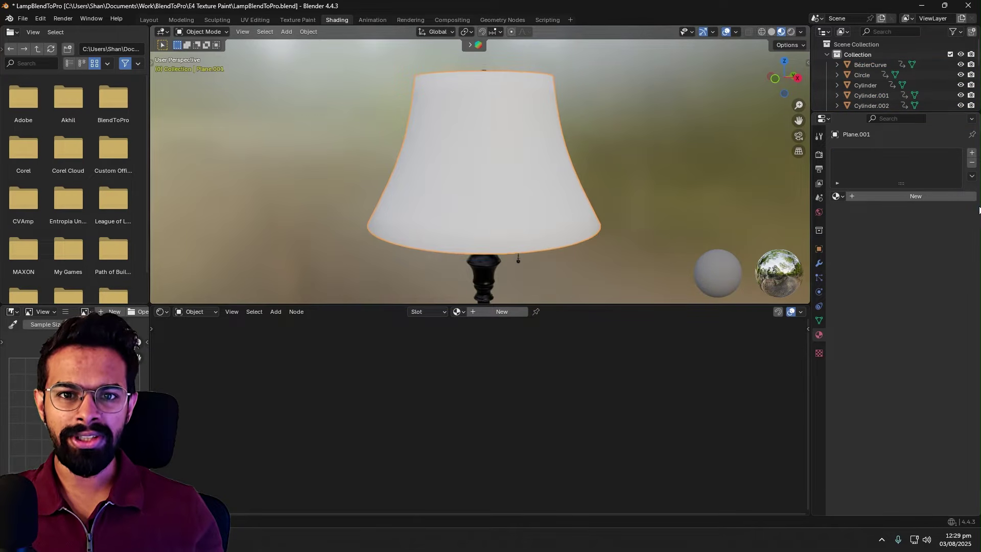
{"action": "left_click", "coordinate": [900, 197]}
{"action": "left_click", "coordinate": [930, 262]}
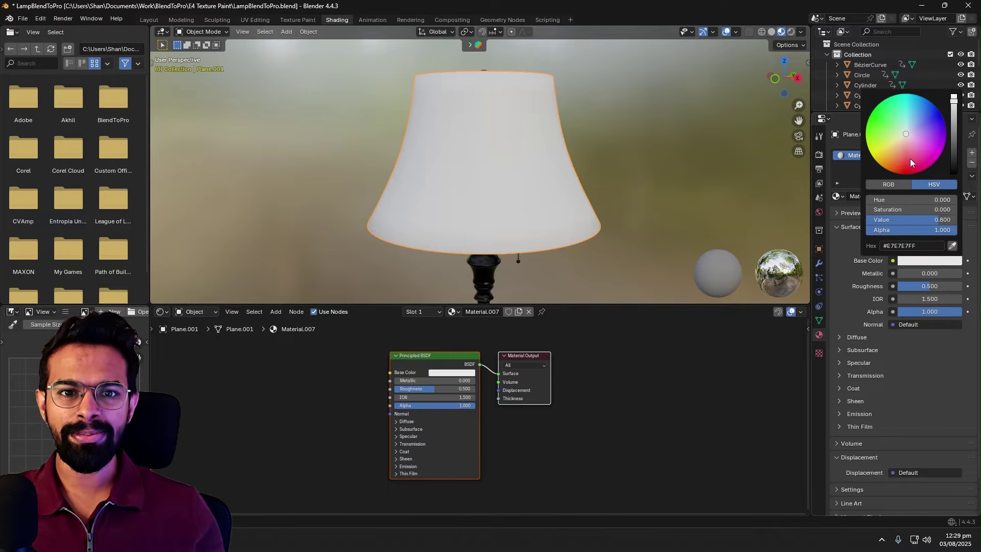
{"action": "left_click", "coordinate": [892, 154]}
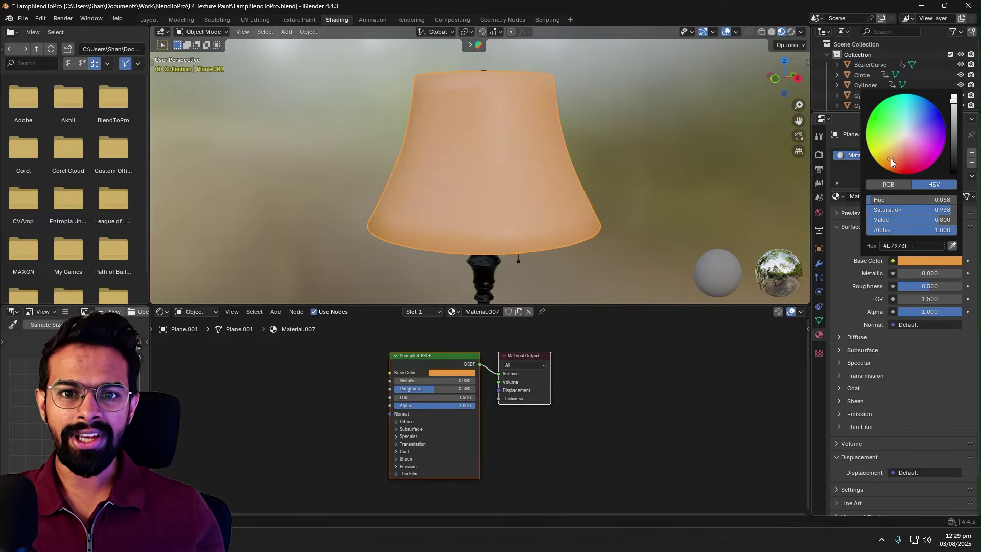
Set the roughness of the lampshade's orange material to 0.8.
{"action": "left_click_drag", "start_coordinate": [925, 286], "coordinate": [961, 286]}
{"action": "left_click", "coordinate": [924, 288]}
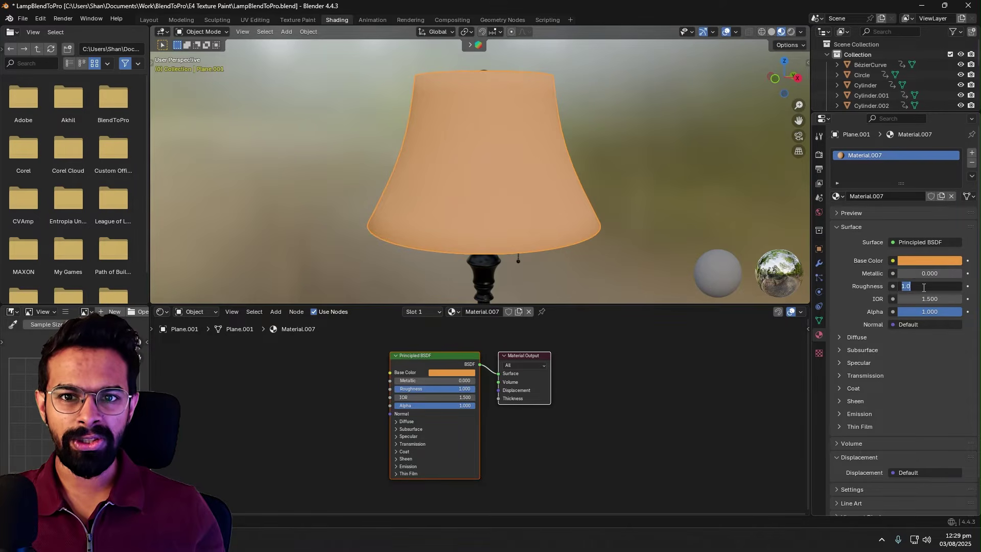
{"action": "type", "text": ".8"}
{"action": "key", "text": "Return"}
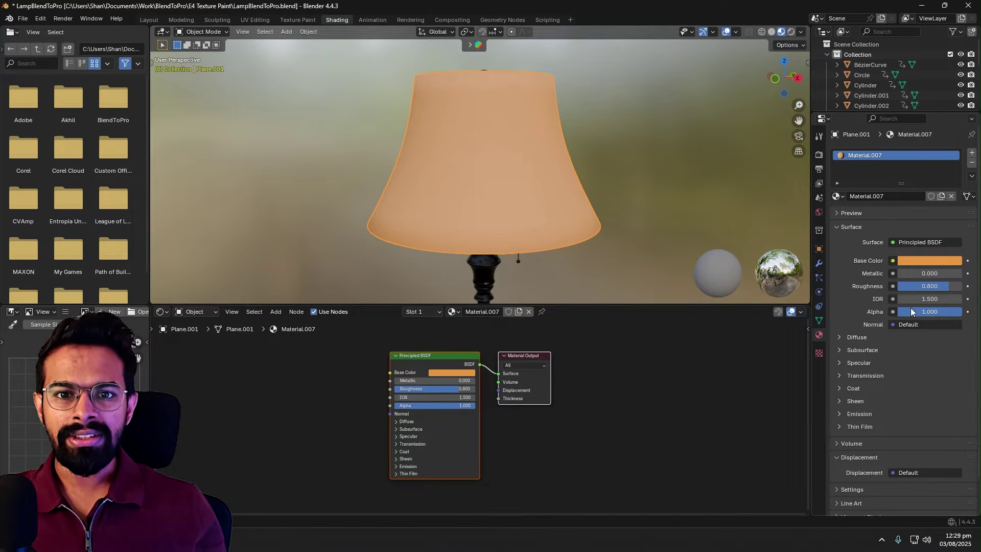
Switch to the Texture Paint workspace and show the lampshade in texture paint mode with material preview shading.
{"action": "scroll", "coordinate": [580, 166], "scroll_direction": "down", "scroll_amount": 6}
{"action": "middle_click_drag", "start_coordinate": [581, 167], "coordinate": [568, 182]}
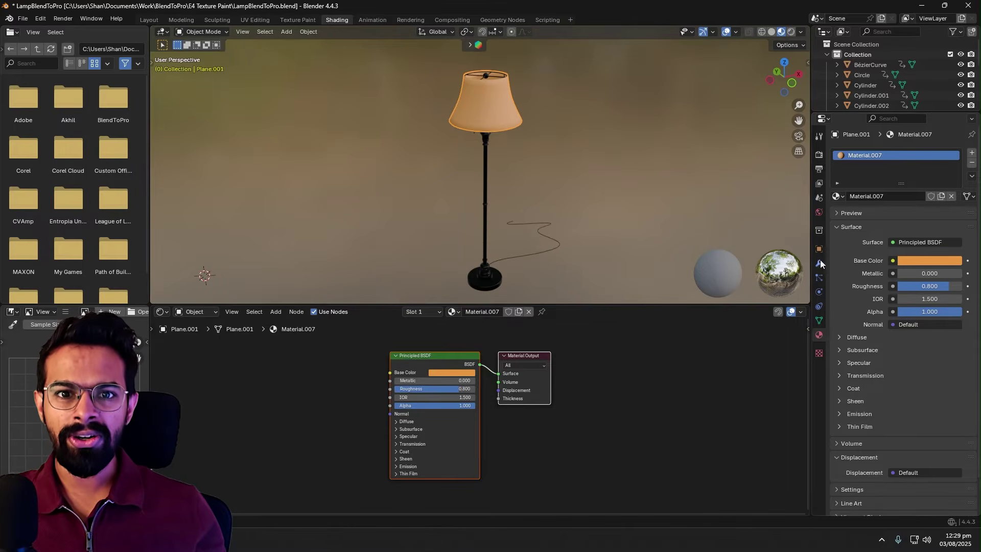
{"action": "left_click", "coordinate": [294, 23]}
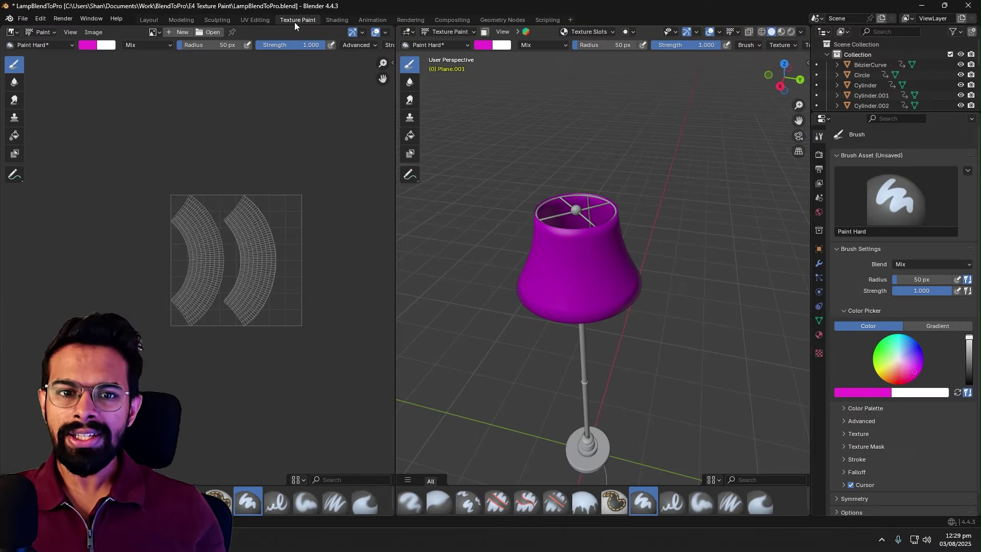
{"action": "scroll", "coordinate": [670, 312], "scroll_direction": "up", "scroll_amount": 3}
{"action": "scroll", "coordinate": [698, 288], "scroll_direction": "down", "scroll_amount": 3}
{"action": "key", "text": "Tab"}
{"action": "key", "text": "Tab"}
{"action": "key", "text": "Tab"}
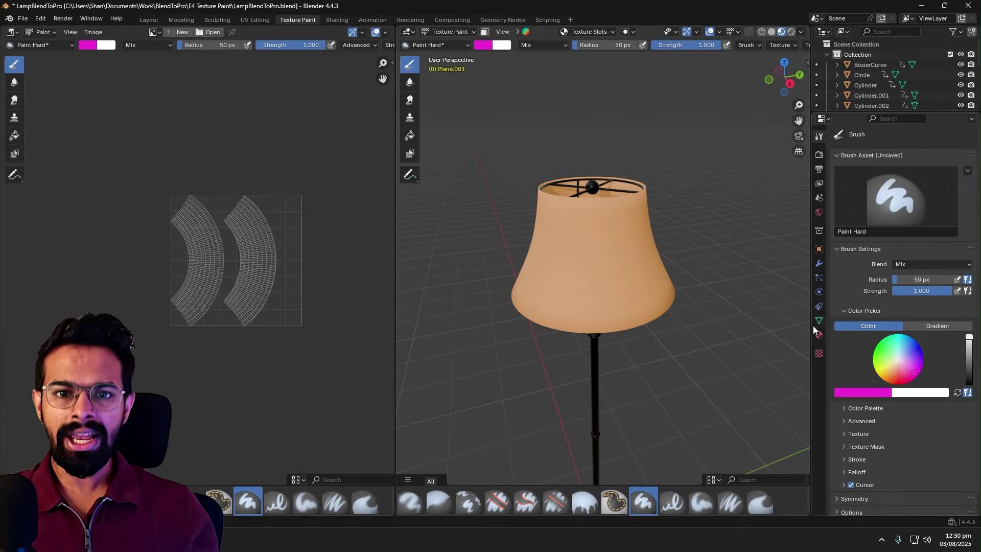
Connect an Image Texture to the base color of the lampshade's material.
{"action": "left_click", "coordinate": [819, 334]}
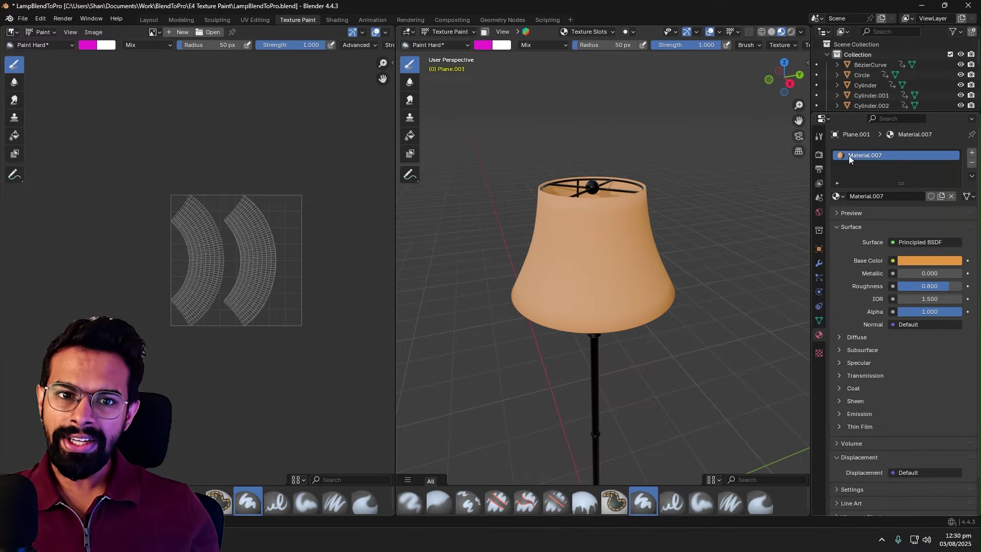
{"action": "left_click", "coordinate": [894, 262]}
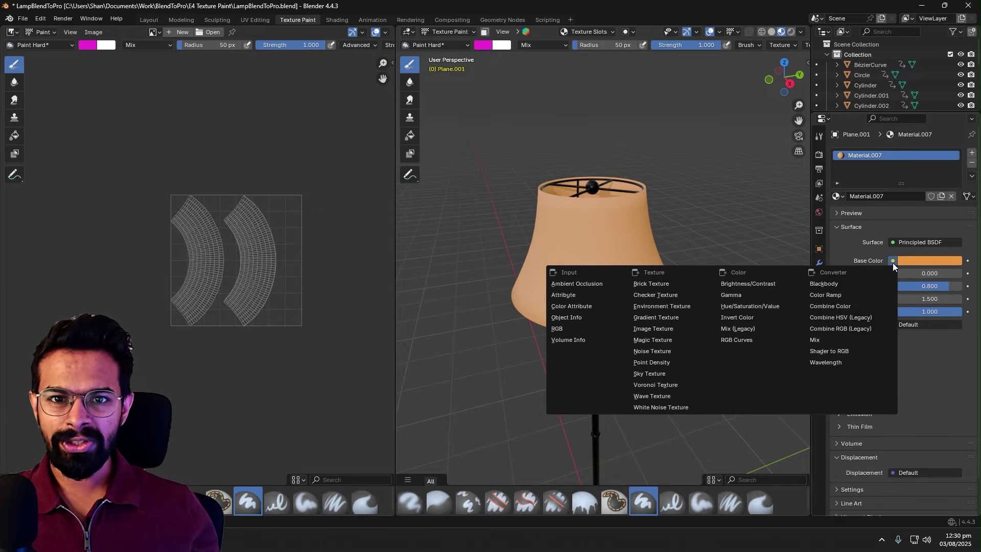
{"action": "left_click", "coordinate": [654, 330]}
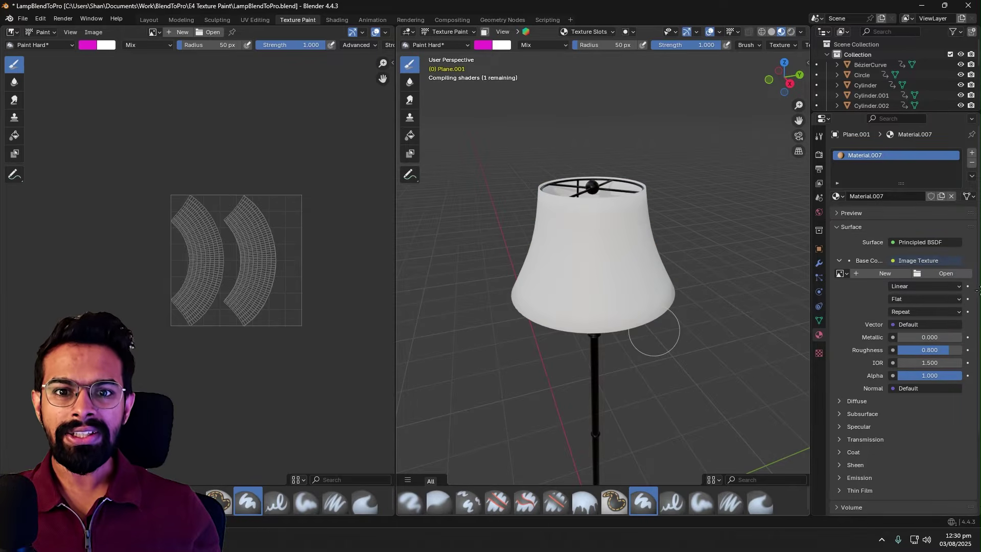
Create a new 2048 x 2048 px image named LampShade for the lampshade material's base color texture.
{"action": "left_click", "coordinate": [885, 273]}
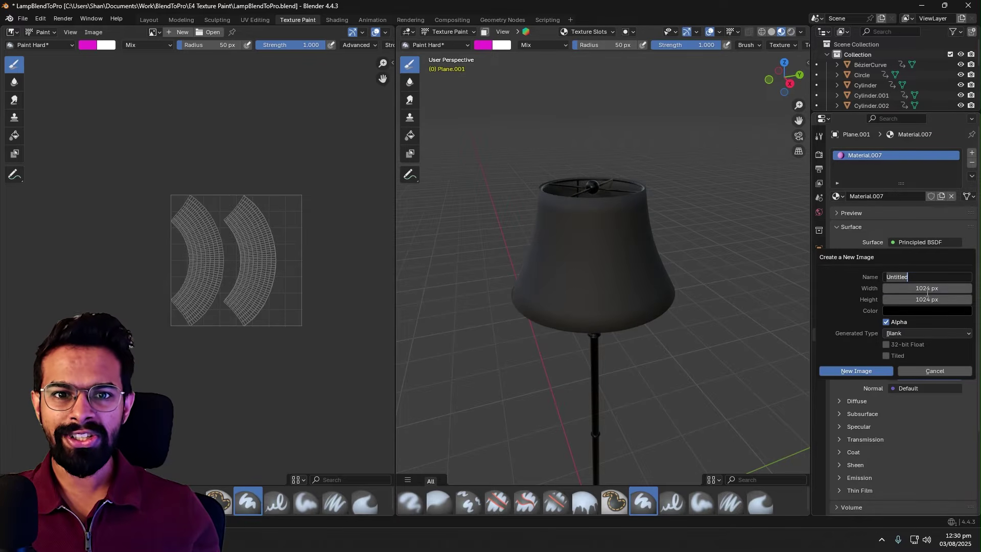
{"action": "type", "text": "LampShade"}
{"action": "key", "text": "Tab"}
{"action": "type", "text": "2048"}
{"action": "key", "text": "Tab"}
{"action": "type", "text": "2048"}
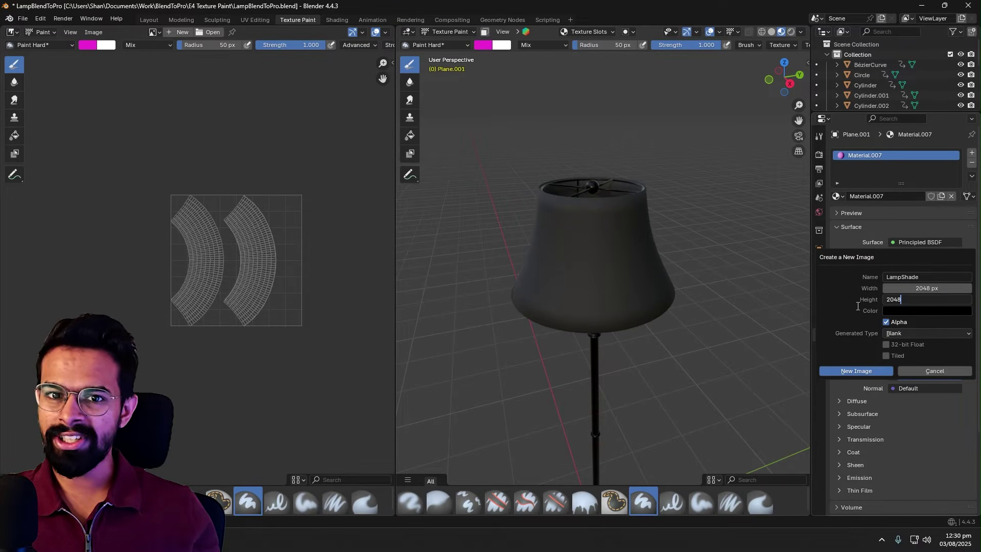
{"action": "key", "text": "Return"}
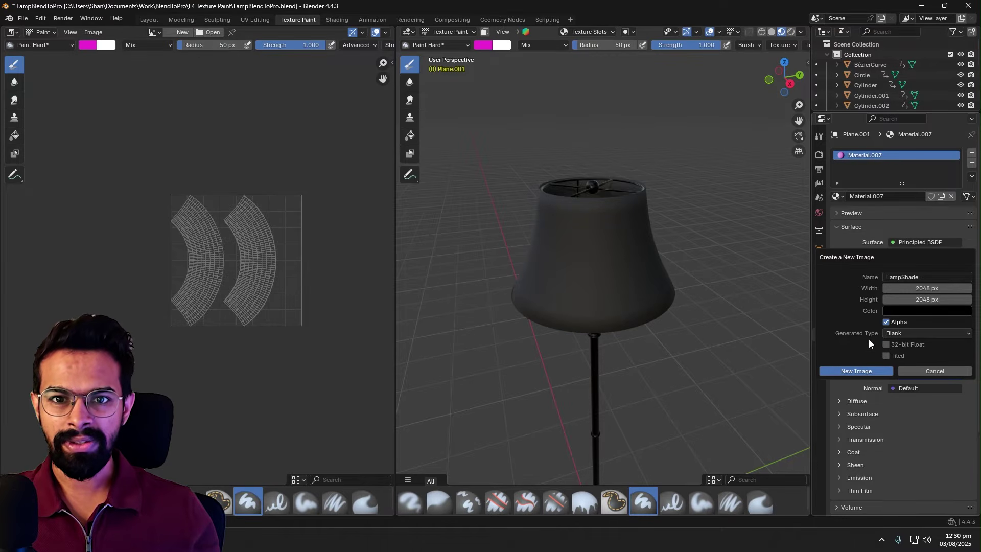
{"action": "left_click", "coordinate": [857, 371]}
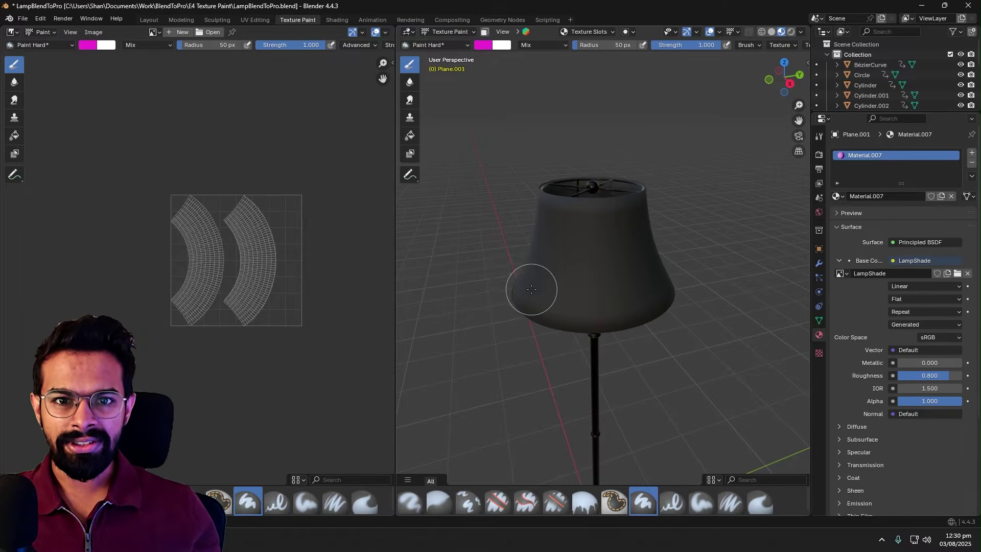
Fill the whole lampshade with a pale beige color using the Fill brush.
{"action": "scroll", "coordinate": [562, 256], "scroll_direction": "up", "scroll_amount": 2}
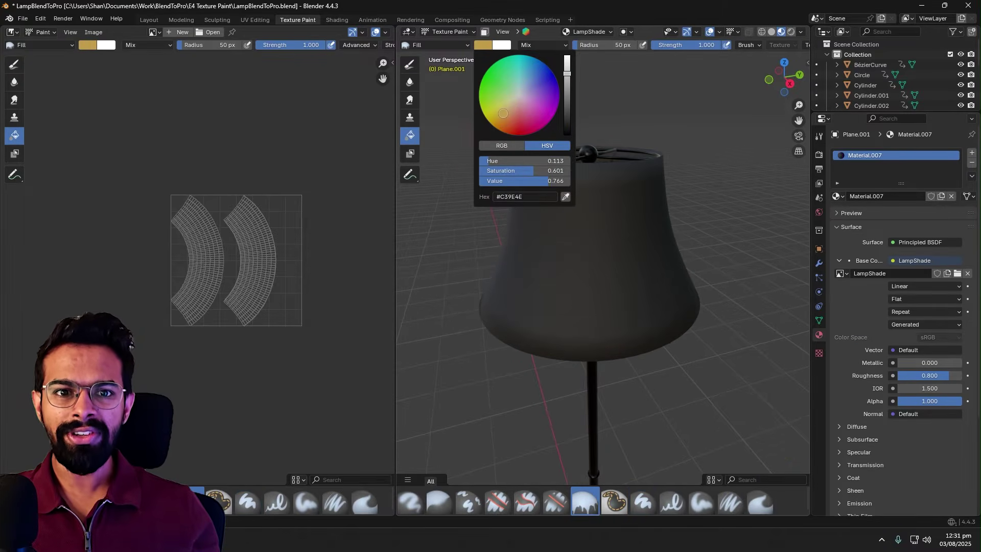
{"action": "left_click_drag", "start_coordinate": [501, 115], "coordinate": [509, 106]}
{"action": "left_click_drag", "start_coordinate": [567, 74], "coordinate": [567, 68]}
{"action": "left_click", "coordinate": [611, 265]}
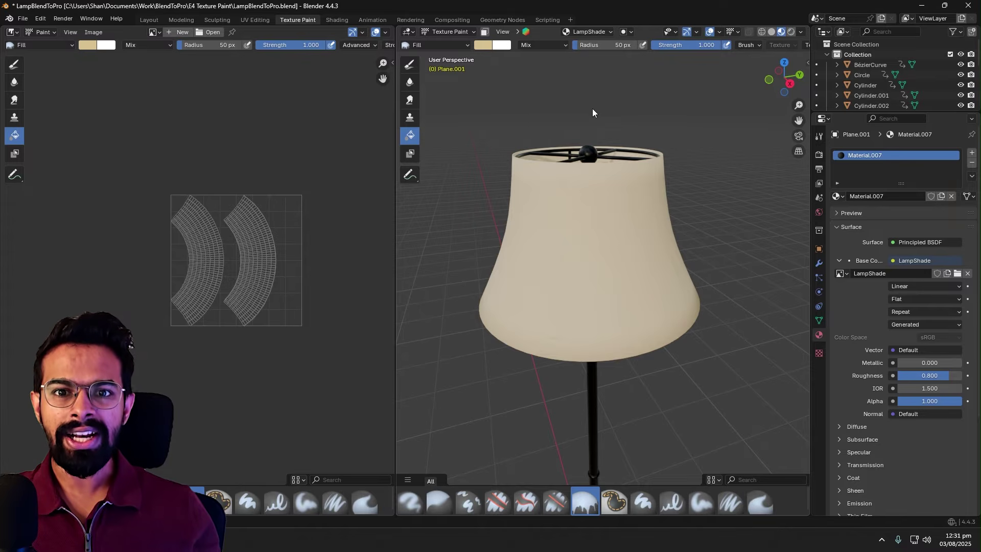
Stamp darker brown quatrefoil motifs around the lampshade with the Cross Medieval brush at a 48 px radius.
{"action": "left_click", "coordinate": [413, 66]}
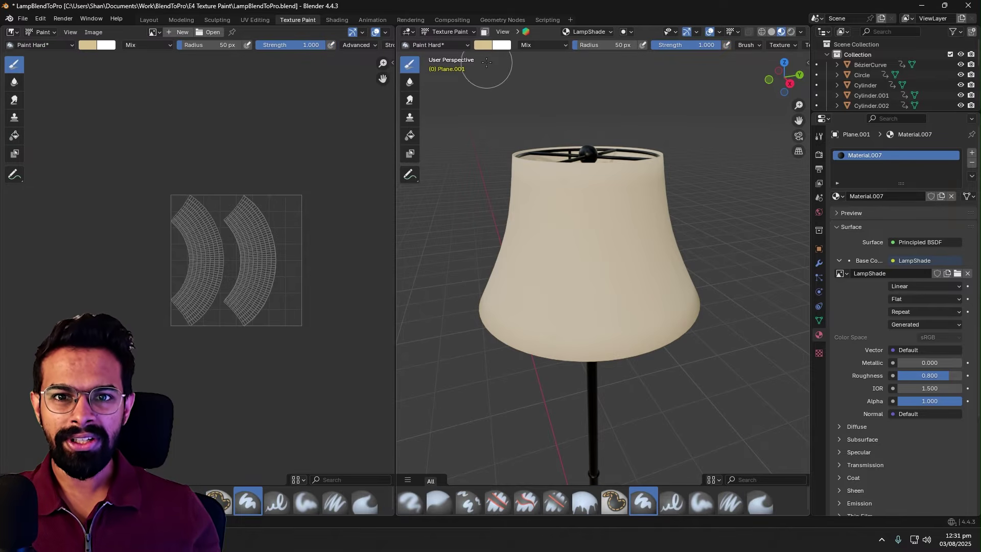
{"action": "left_click", "coordinate": [483, 45]}
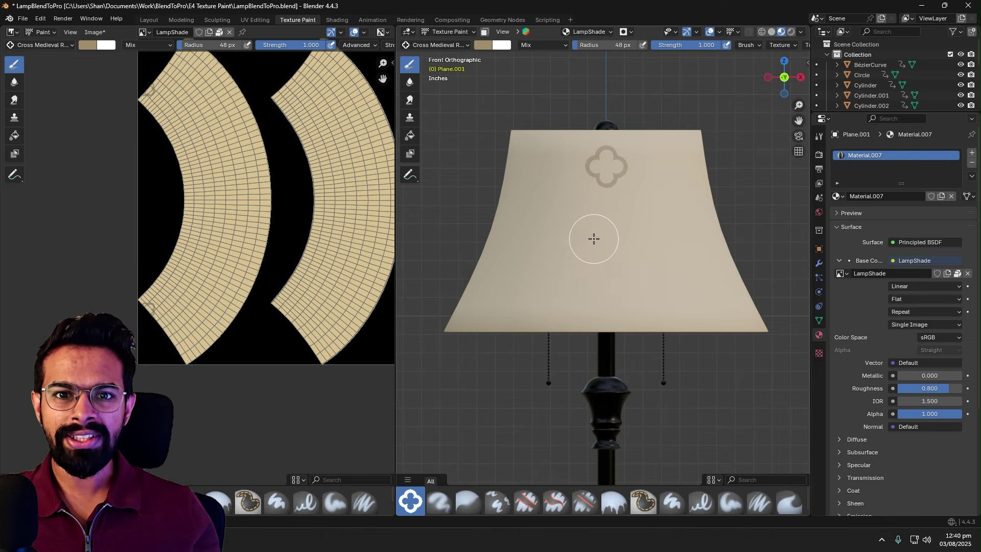
{"action": "left_click", "coordinate": [582, 237]}
{"action": "left_click", "coordinate": [628, 290]}
{"action": "middle_click_drag", "start_coordinate": [695, 272], "coordinate": [659, 272]}
{"action": "left_click", "coordinate": [624, 136]}
{"action": "scroll", "coordinate": [593, 220], "scroll_direction": "down", "scroll_amount": 3}
{"action": "middle_click_drag", "start_coordinate": [642, 231], "coordinate": [641, 246]}
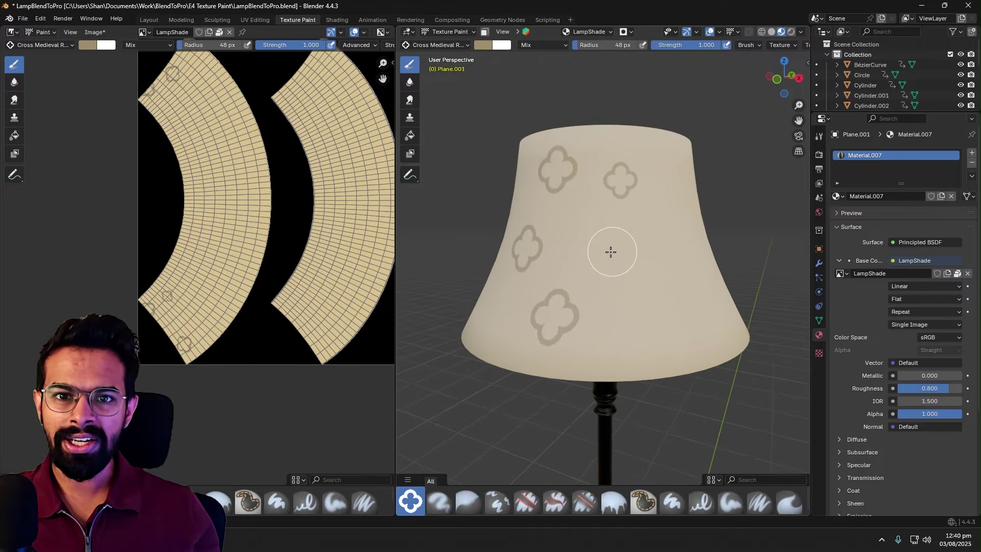
{"action": "left_click", "coordinate": [589, 249]}
{"action": "left_click", "coordinate": [632, 310]}
{"action": "middle_click_drag", "start_coordinate": [666, 292], "coordinate": [648, 293]}
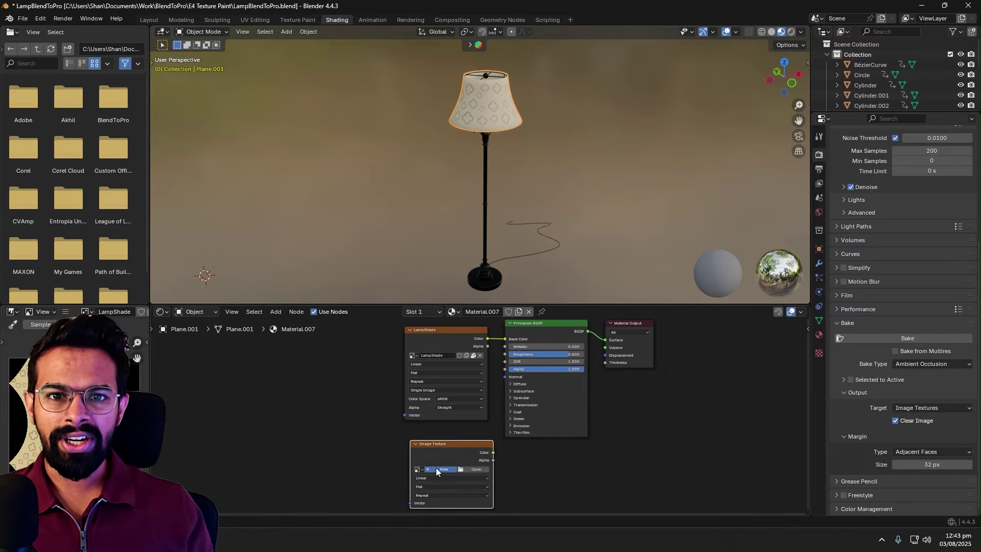
Create a new image named AO in the unconnected Image Texture node of the lampshade material.
{"action": "left_click", "coordinate": [437, 469]}
{"action": "left_click", "coordinate": [413, 513]}
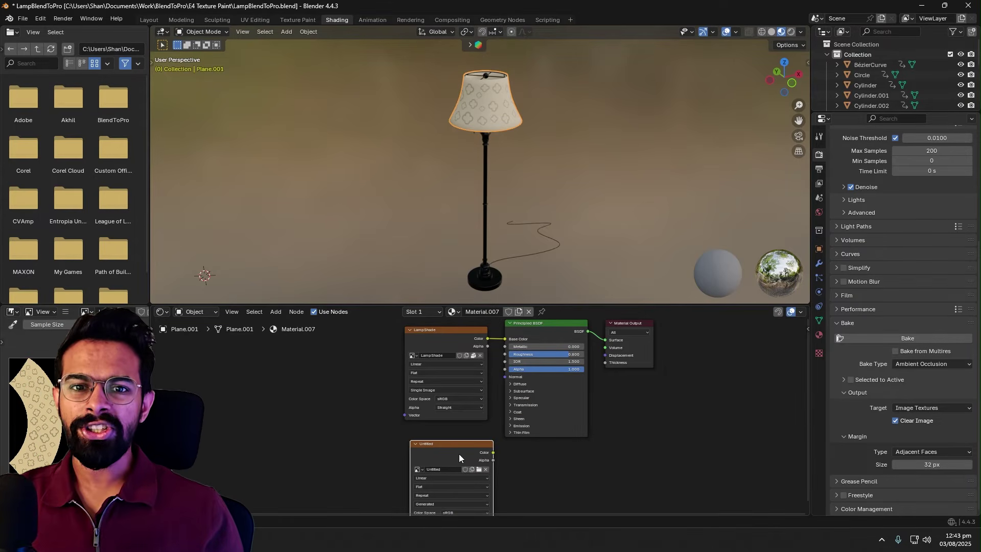
{"action": "scroll", "coordinate": [538, 470], "scroll_direction": "down", "scroll_amount": 1}
{"action": "left_click_drag", "start_coordinate": [442, 455], "coordinate": [436, 456]}
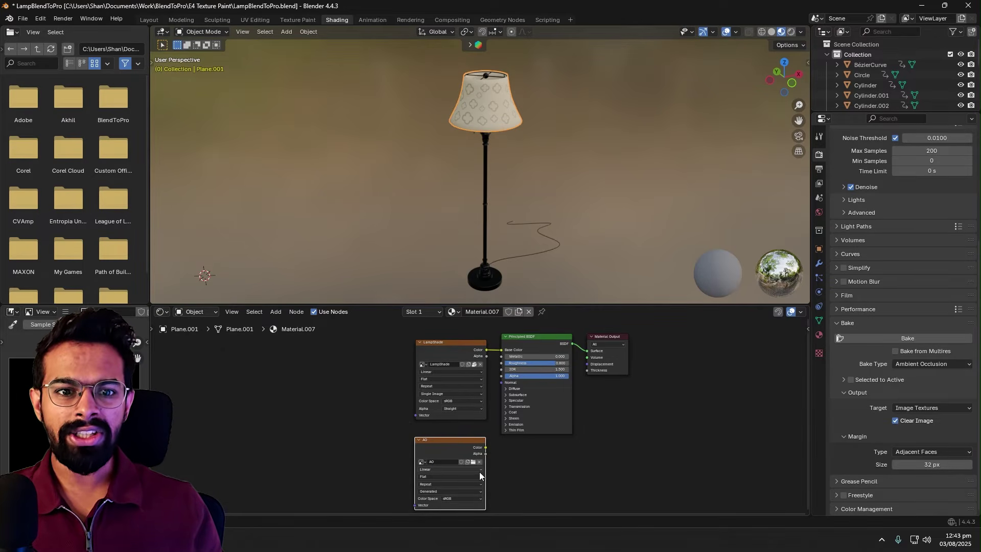
{"action": "scroll", "coordinate": [940, 323], "scroll_direction": "up", "scroll_amount": 4}
{"action": "scroll", "coordinate": [937, 402], "scroll_direction": "down", "scroll_amount": 4}
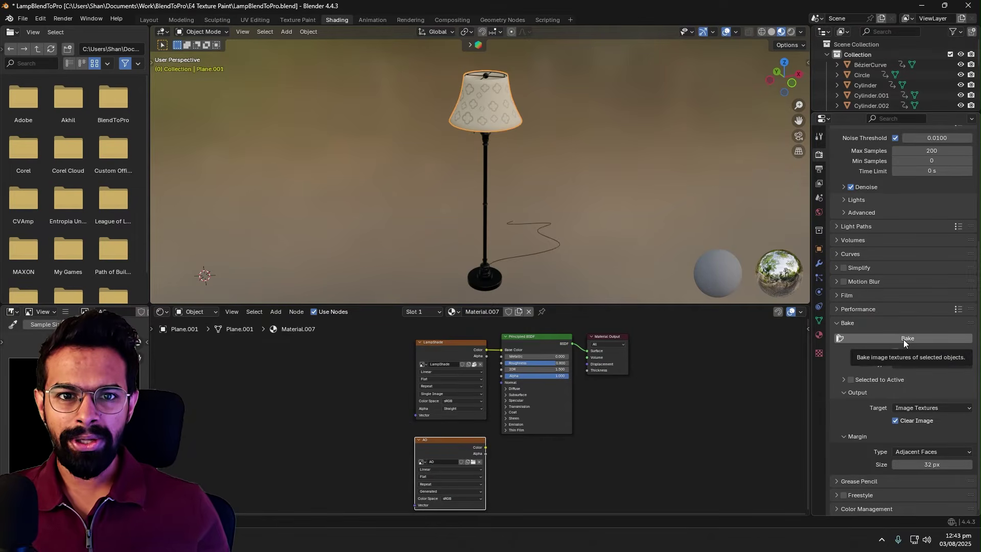
Bake the lampshade with the Ambient Occlusion bake type into the AO image texture.
{"action": "left_click", "coordinate": [915, 363]}
{"action": "left_click", "coordinate": [914, 390]}
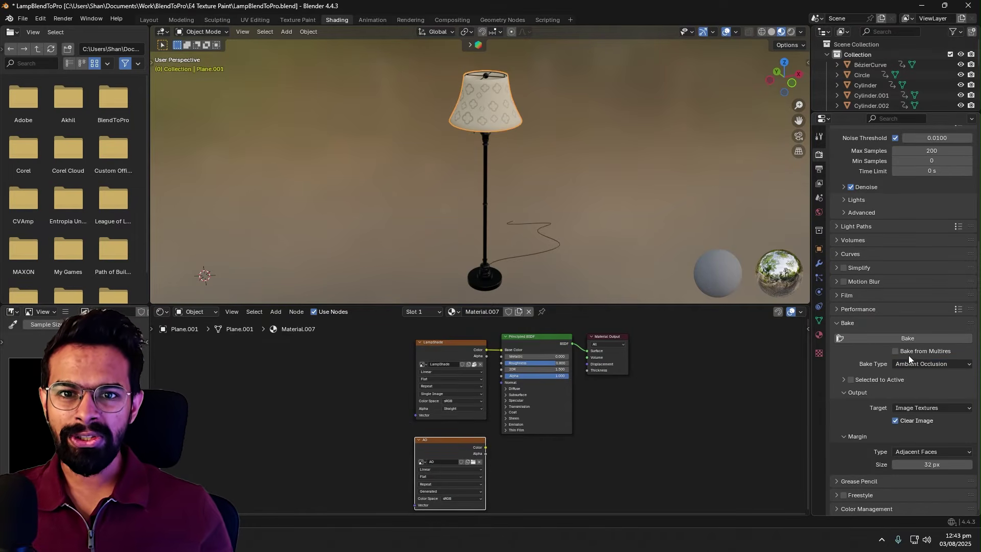
{"action": "left_click", "coordinate": [911, 339]}
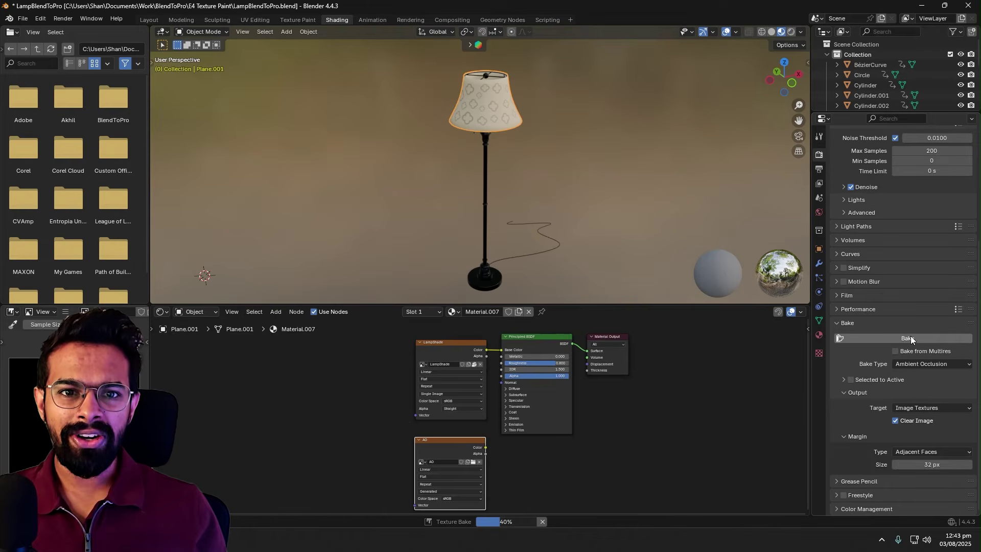
Add a Mix Color node with LampShade color as A and AO color as B, and connect its result to Base Color.
{"action": "left_click_drag", "start_coordinate": [485, 448], "coordinate": [560, 404]}
{"action": "left_click", "coordinate": [588, 424]}
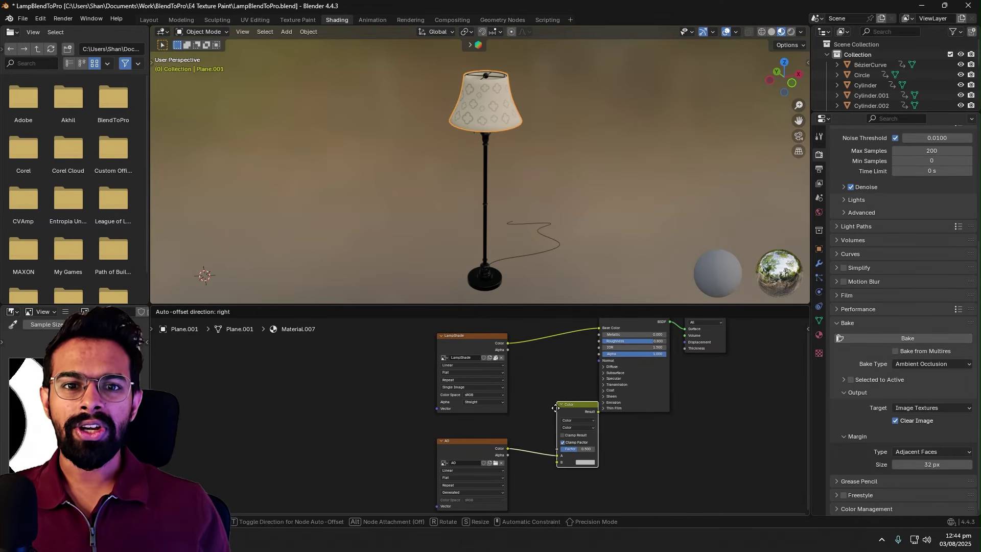
{"action": "left_click", "coordinate": [514, 355]}
{"action": "left_click_drag", "start_coordinate": [507, 343], "coordinate": [530, 434]}
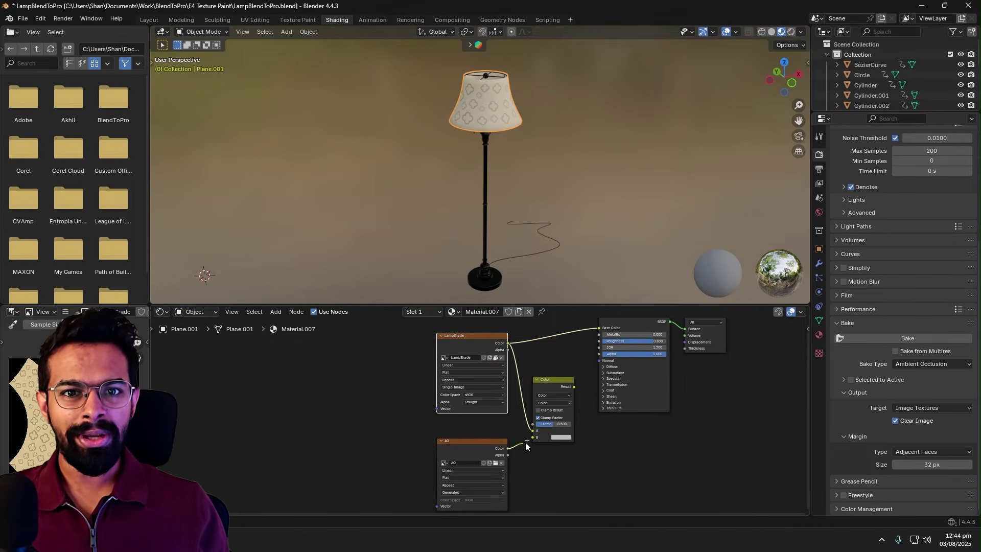
{"action": "left_click_drag", "start_coordinate": [574, 387], "coordinate": [599, 330]}
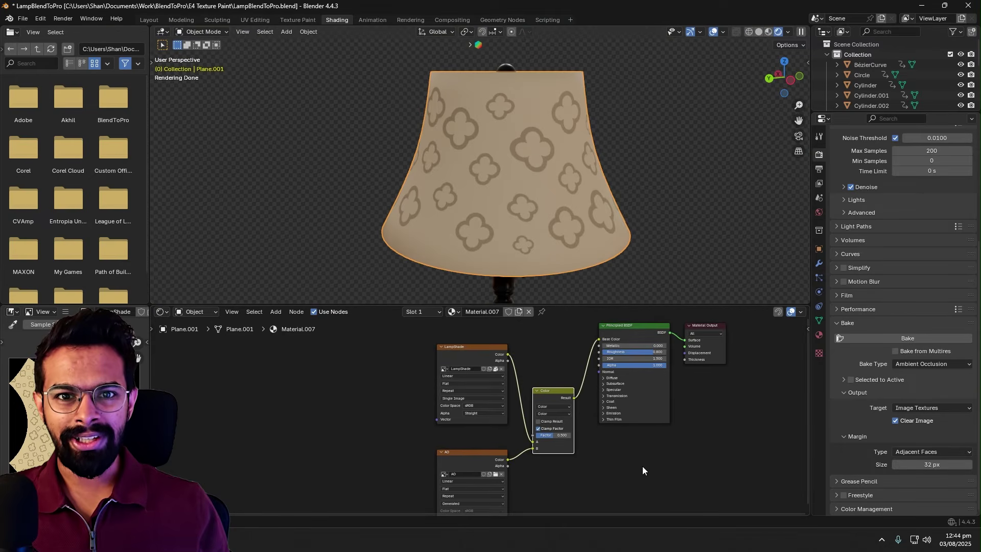
Set the Mix Color node's blending mode to Multiply and its factor to 1.000.
{"action": "middle_click_drag", "start_coordinate": [643, 470], "coordinate": [616, 452]}
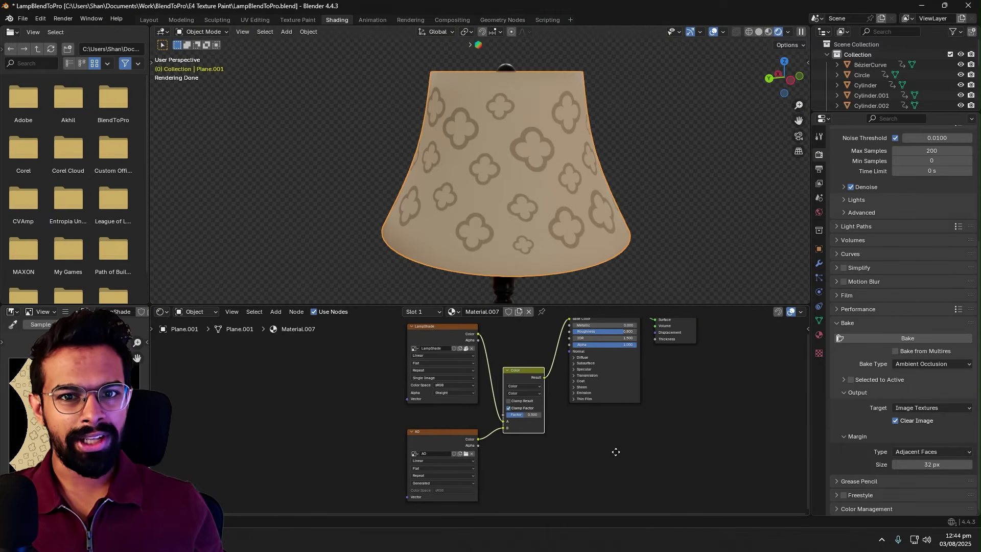
{"action": "left_click", "coordinate": [523, 394]}
{"action": "left_click", "coordinate": [516, 424]}
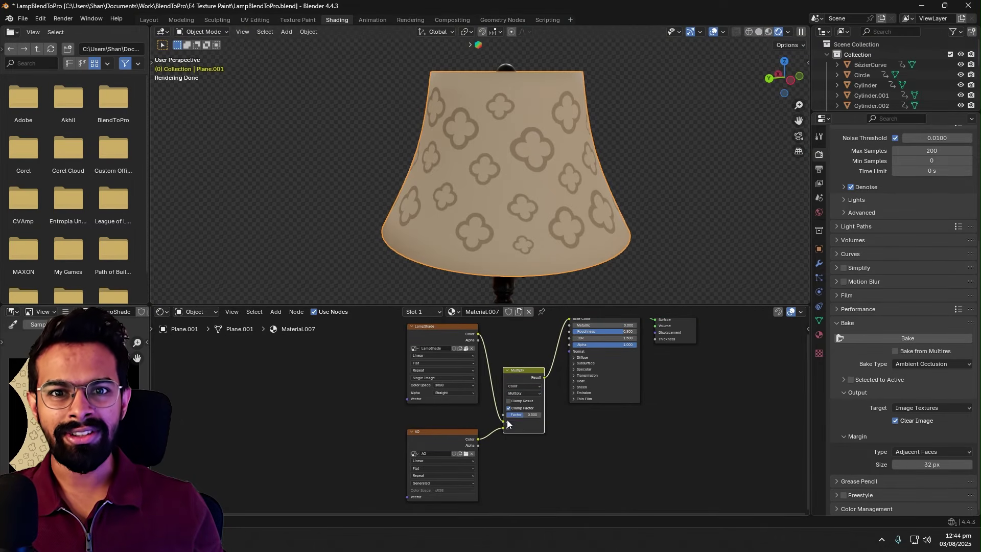
{"action": "mouse_move", "coordinate": [531, 415]}
{"action": "left_mouse_down"}
{"action": "mouse_move", "coordinate": [498, 415]}
{"action": "mouse_move", "coordinate": [534, 415]}
{"action": "left_mouse_up"}
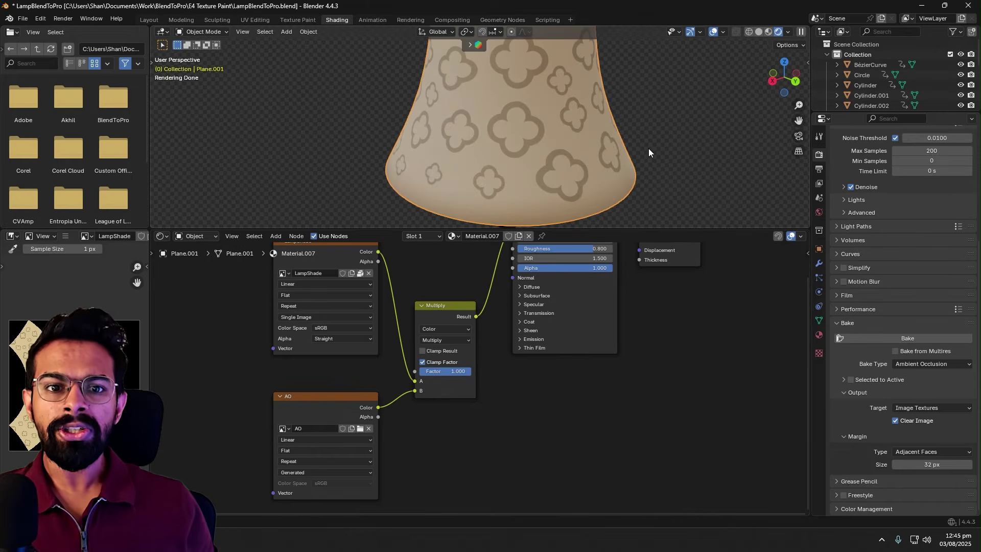
Move the LampShade, AO and Multiply nodes away from the Principled BSDF and place a duplicate of the LampShade image node below them.
{"action": "scroll", "coordinate": [636, 148], "scroll_direction": "down", "scroll_amount": 3}
{"action": "middle_click_drag", "start_coordinate": [611, 146], "coordinate": [572, 158], "text": "shift"}
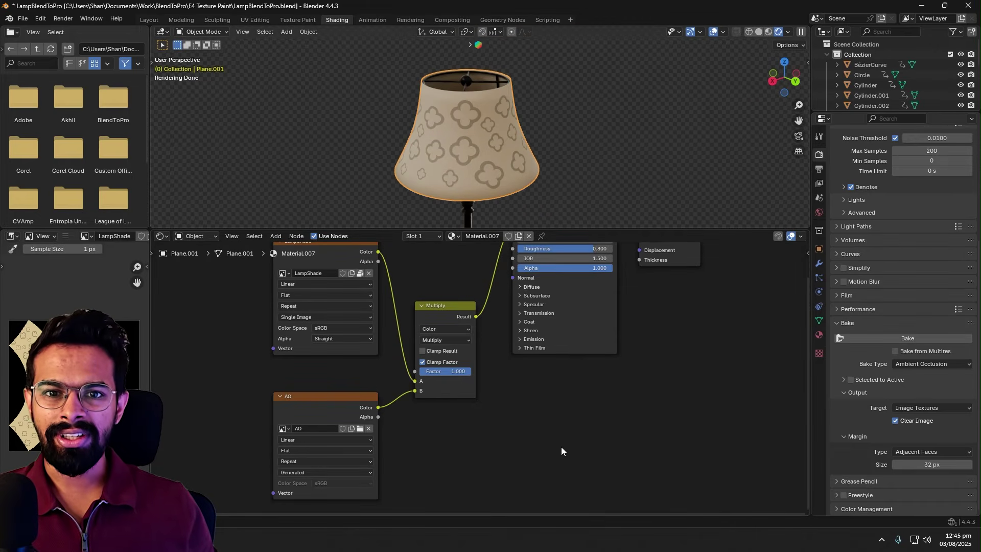
{"action": "scroll", "coordinate": [561, 448], "scroll_direction": "down", "scroll_amount": 4}
{"action": "left_click_drag", "start_coordinate": [431, 302], "coordinate": [300, 299]}
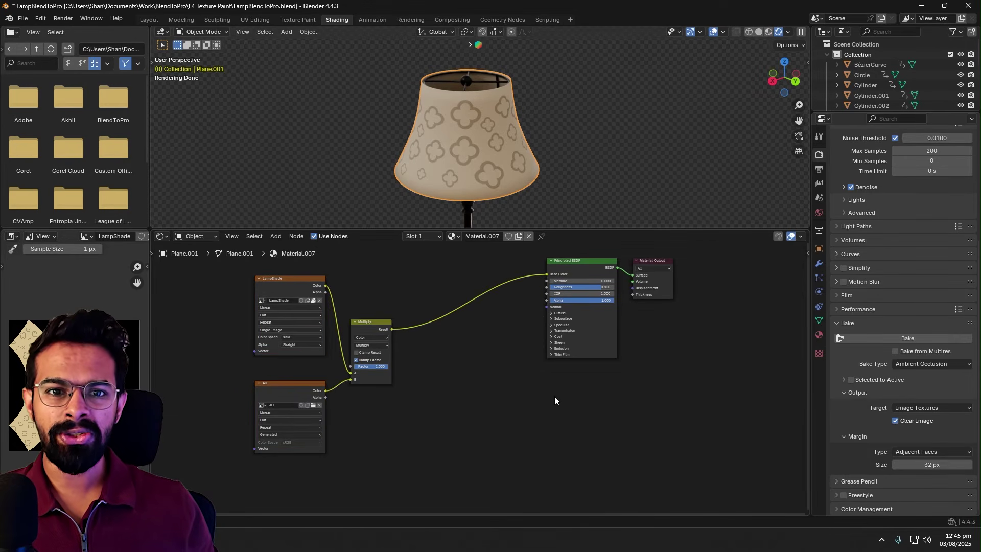
{"action": "left_click", "coordinate": [281, 390]}
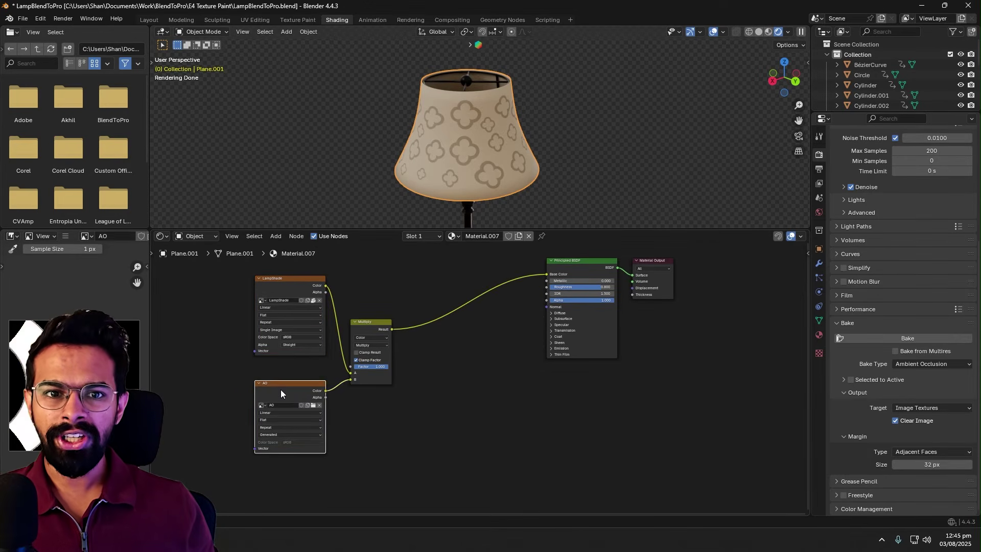
{"action": "left_click", "coordinate": [287, 300]}
{"action": "key", "text": "shift+d"}
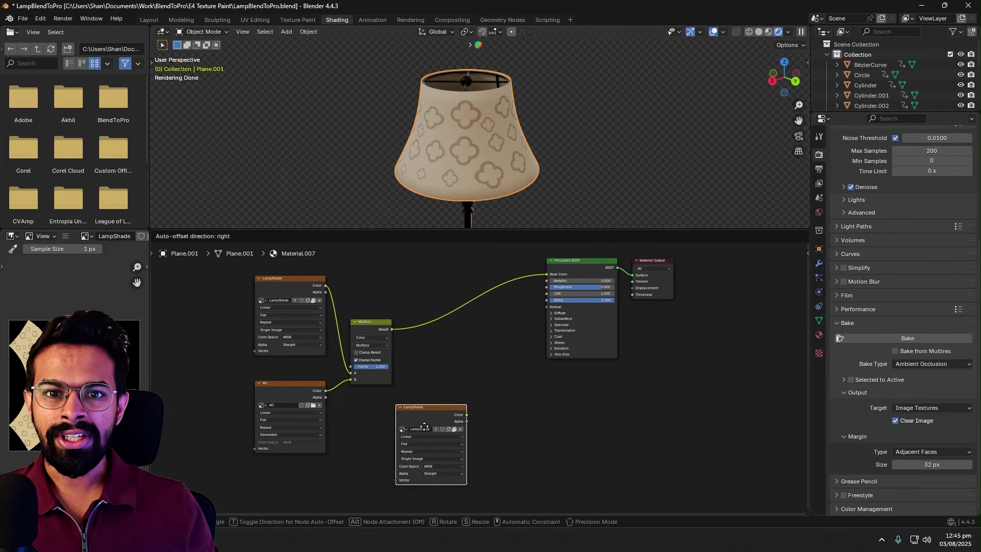
{"action": "left_click", "coordinate": [424, 428]}
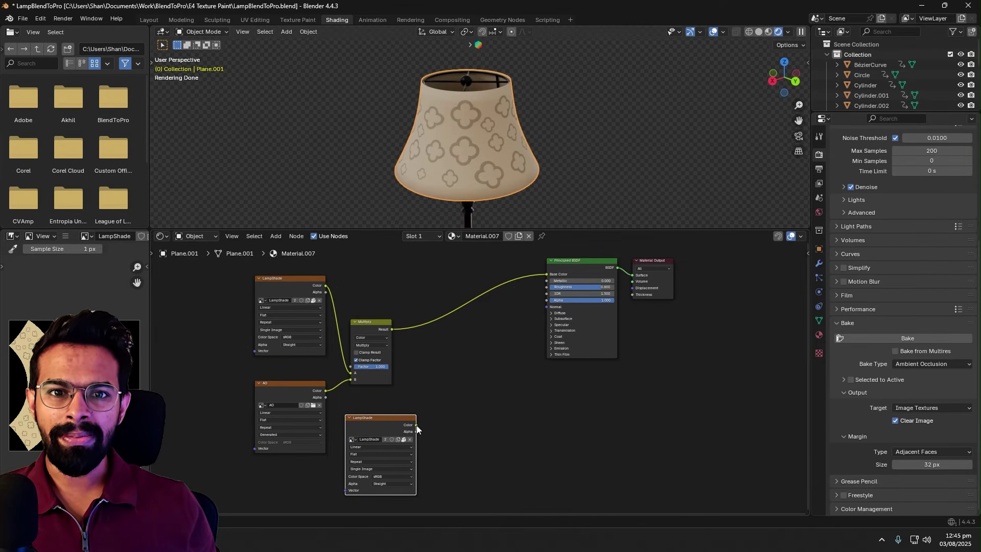
Run the duplicated LampShade texture's color through a Color Ramp node into the Principled BSDF's Roughness.
{"action": "left_click_drag", "start_coordinate": [416, 425], "coordinate": [455, 422]}
{"action": "type", "text": "colo"}
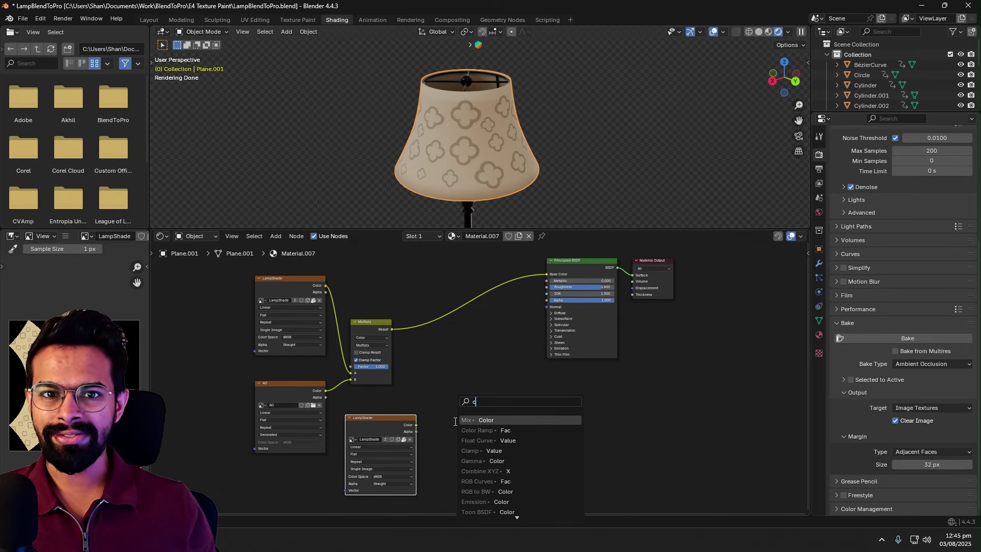
{"action": "type", "text": "amp"}
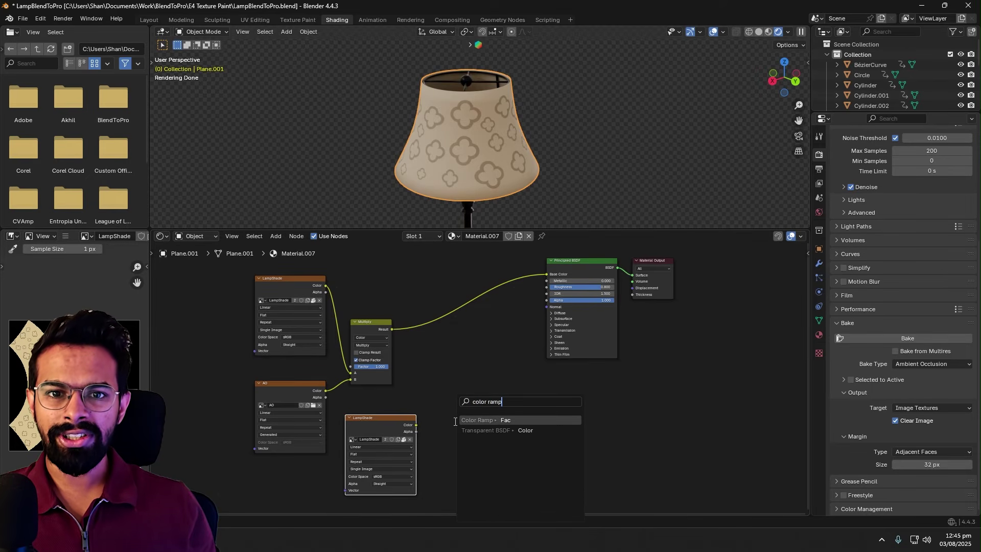
{"action": "key", "text": "Return"}
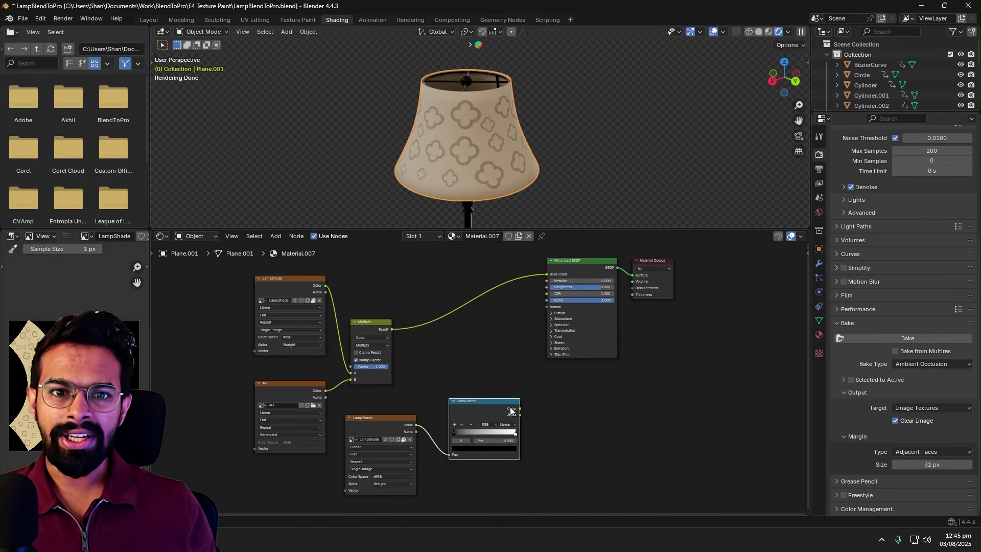
{"action": "left_click_drag", "start_coordinate": [541, 302], "coordinate": [543, 287]}
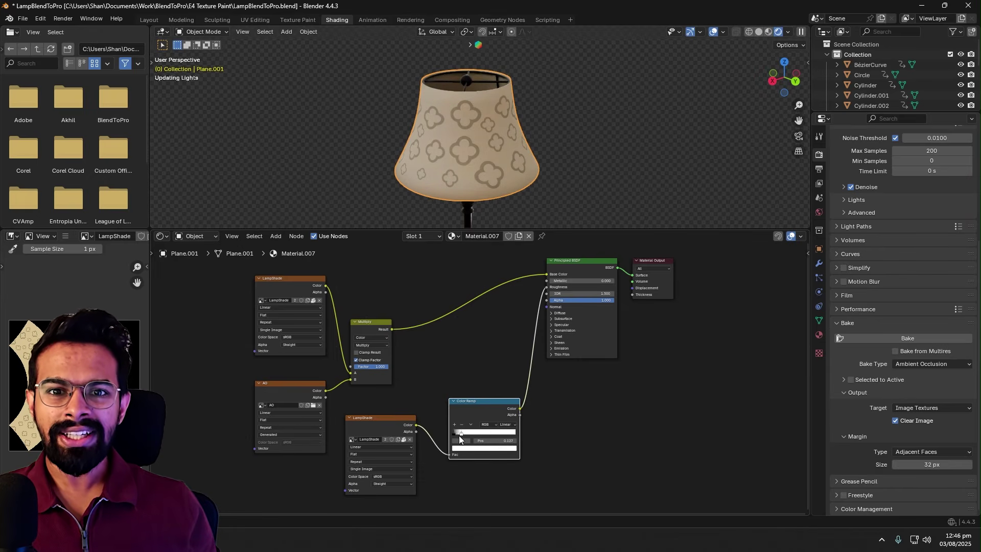
Add a Noise Texture and connect its color through a Bump node's Height to the Principled BSDF's Normal input.
{"action": "middle_click_drag", "start_coordinate": [563, 173], "coordinate": [489, 149]}
{"action": "scroll", "coordinate": [488, 149], "scroll_direction": "up", "scroll_amount": 4}
{"action": "scroll", "coordinate": [488, 149], "scroll_direction": "down", "scroll_amount": 4}
{"action": "scroll", "coordinate": [592, 425], "scroll_direction": "up", "scroll_amount": 3, "text": "shift"}
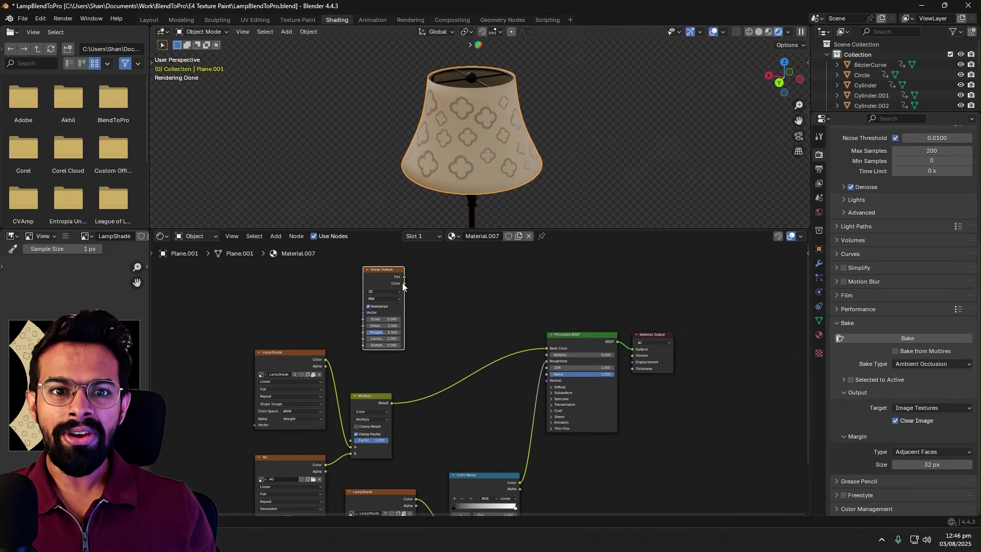
{"action": "key", "text": "shift+a"}
{"action": "type", "text": "bump"}
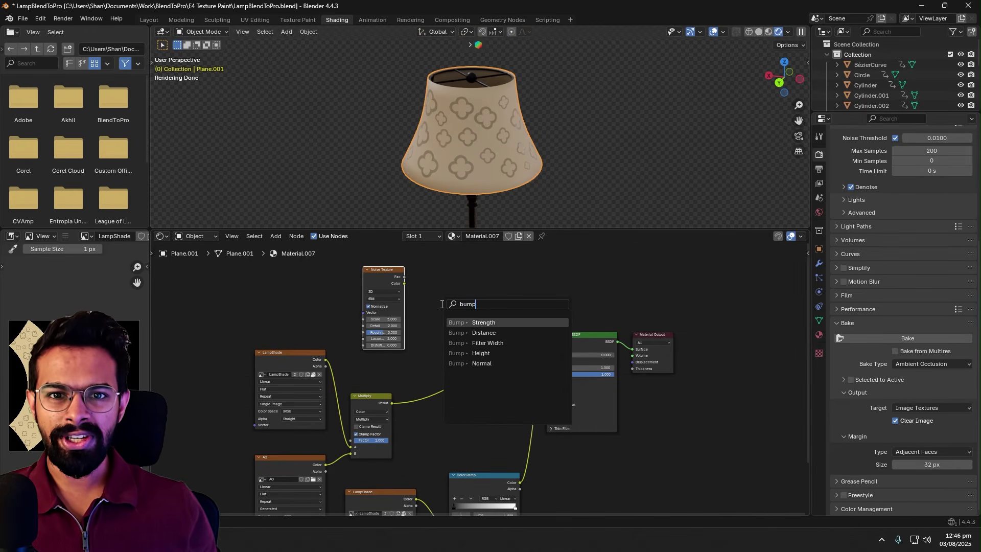
{"action": "left_click", "coordinate": [481, 354]}
{"action": "left_click_drag", "start_coordinate": [482, 307], "coordinate": [546, 381]}
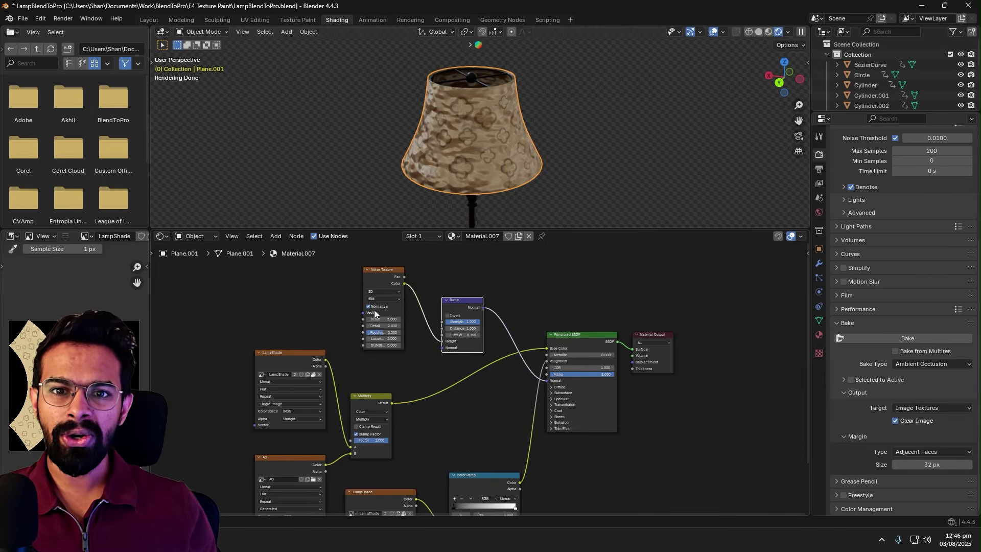
Raise the Noise Texture's scale to about 160 for a fine fabric-like bump on the lampshade.
{"action": "scroll", "coordinate": [458, 155], "scroll_direction": "up", "scroll_amount": 2}
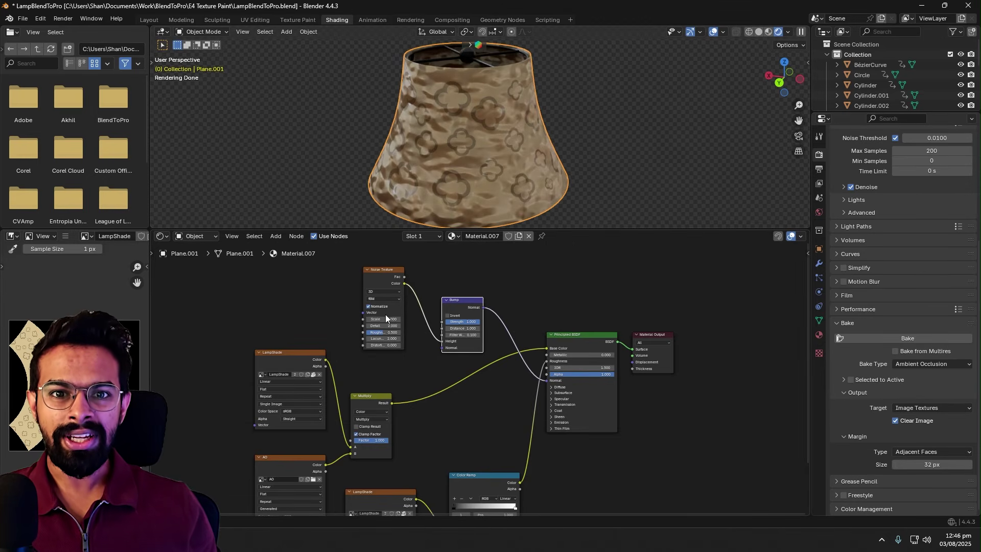
{"action": "left_click_drag", "start_coordinate": [381, 319], "coordinate": [517, 319]}
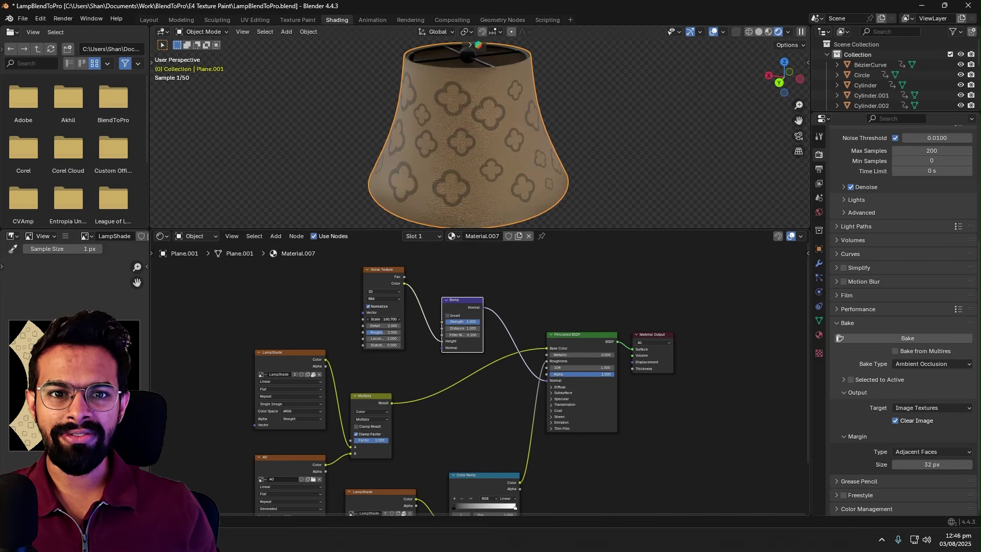
Reduce the Bump node's strength to about 0.408 to soften the lampshade's surface texture.
{"action": "mouse_move", "coordinate": [472, 325]}
{"action": "left_mouse_down"}
{"action": "mouse_move", "coordinate": [439, 325]}
{"action": "mouse_move", "coordinate": [470, 321]}
{"action": "left_mouse_up"}
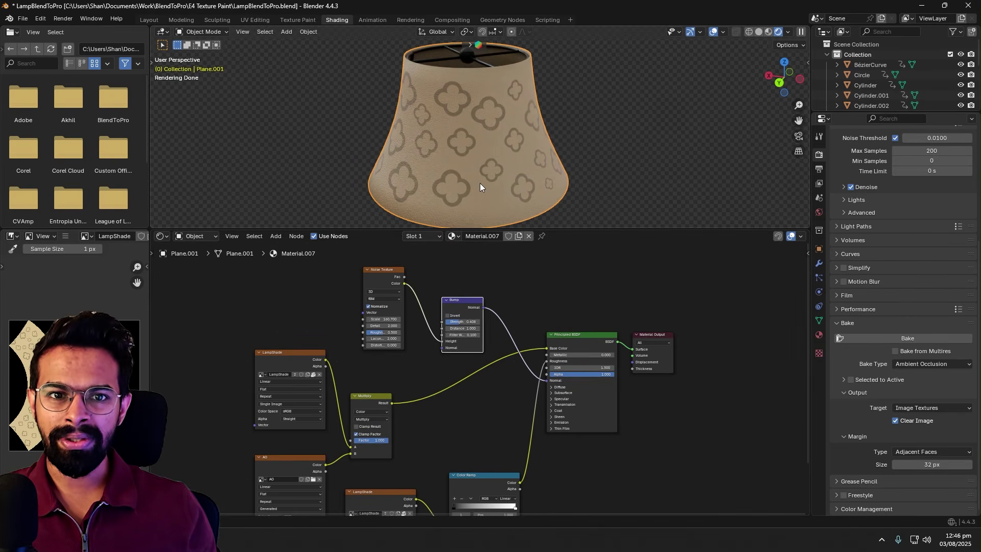
{"action": "scroll", "coordinate": [457, 142], "scroll_direction": "up", "scroll_amount": 2}
{"action": "scroll", "coordinate": [457, 142], "scroll_direction": "up", "scroll_amount": 2}
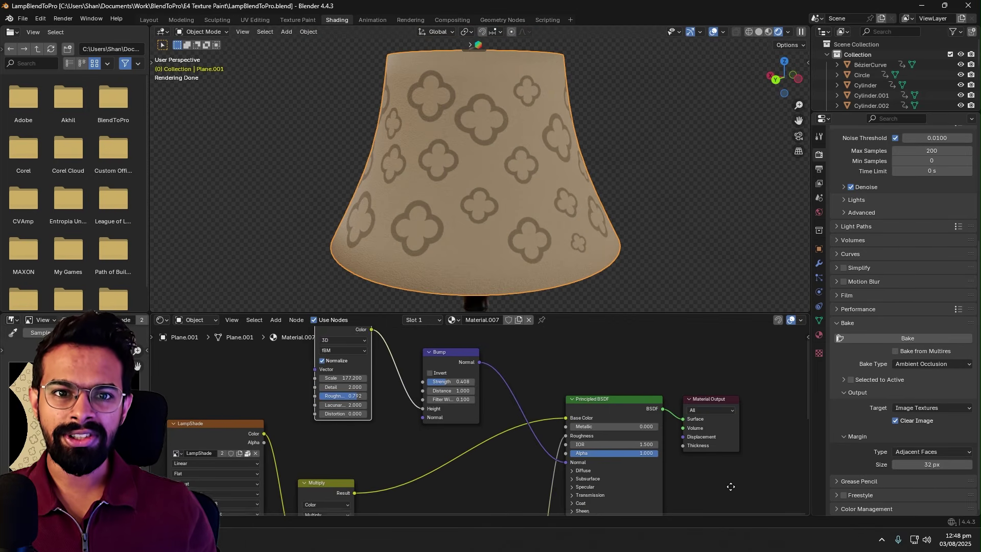
Set the transmission weight of the lampshade's Principled BSDF to 1.000 so that light can pass through the shade.
{"action": "scroll", "coordinate": [704, 438], "scroll_direction": "down", "scroll_amount": 5, "text": "shift"}
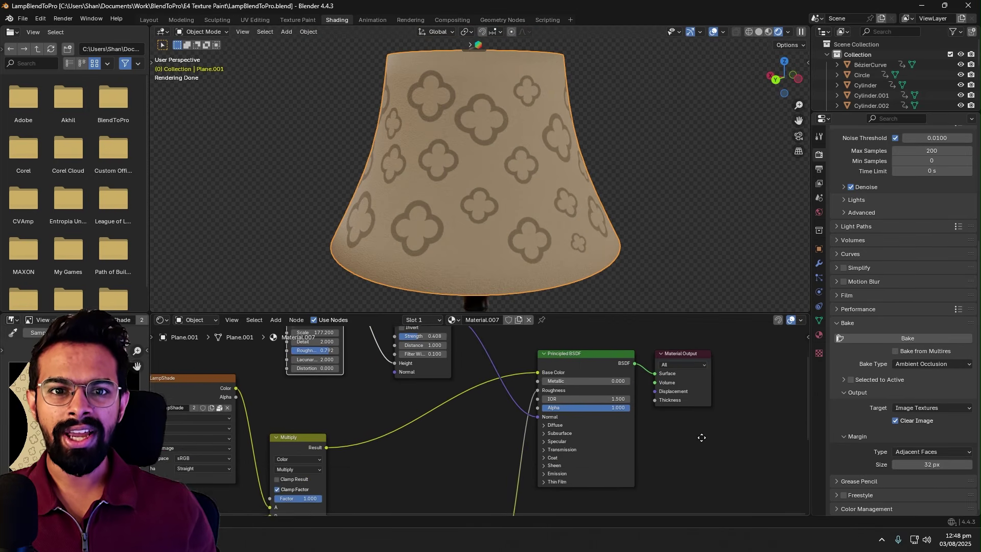
{"action": "left_click", "coordinate": [546, 387]}
{"action": "left_click_drag", "start_coordinate": [592, 398], "coordinate": [679, 398]}
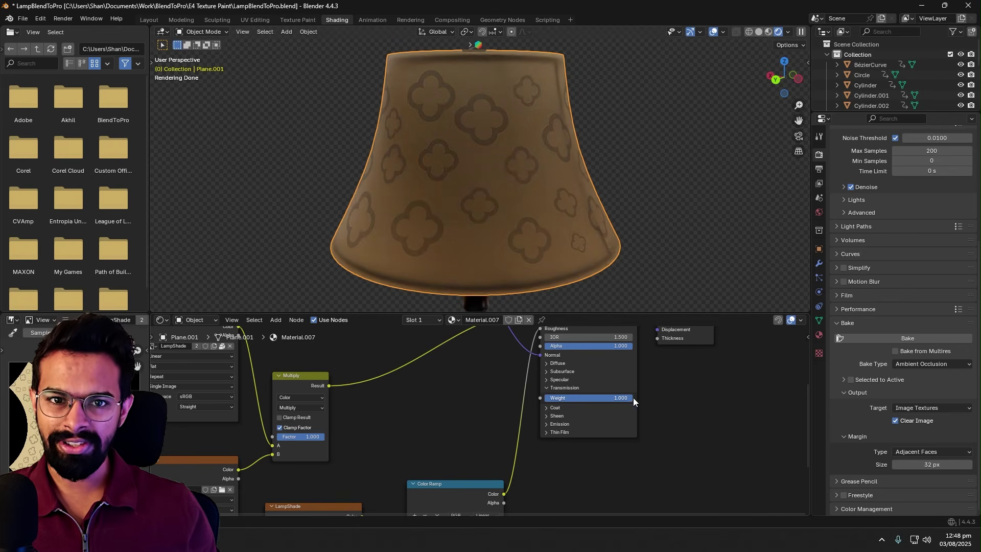
Switch the viewport to Material Preview and assign the existing emission material Material.004 to the bulb inside the lampshade.
{"action": "key", "text": "z"}
{"action": "mouse_move", "coordinate": [633, 183]}
{"action": "middle_mouse_down"}
{"action": "mouse_move", "coordinate": [538, 187]}
{"action": "mouse_move", "coordinate": [475, 229]}
{"action": "mouse_move", "coordinate": [507, 194]}
{"action": "middle_mouse_up"}
{"action": "left_click", "coordinate": [513, 186]}
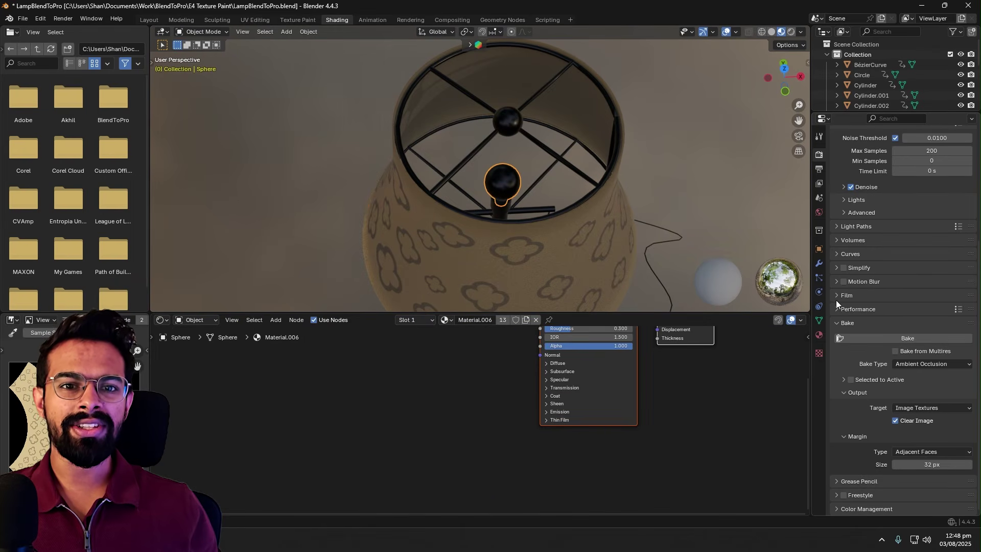
{"action": "left_click", "coordinate": [819, 264]}
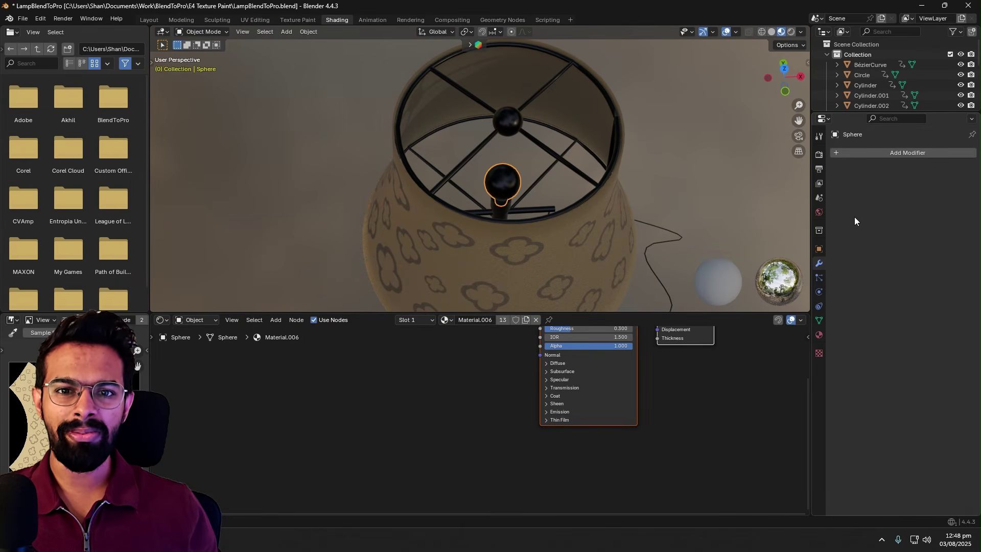
{"action": "left_click", "coordinate": [819, 336]}
{"action": "left_click", "coordinate": [838, 196]}
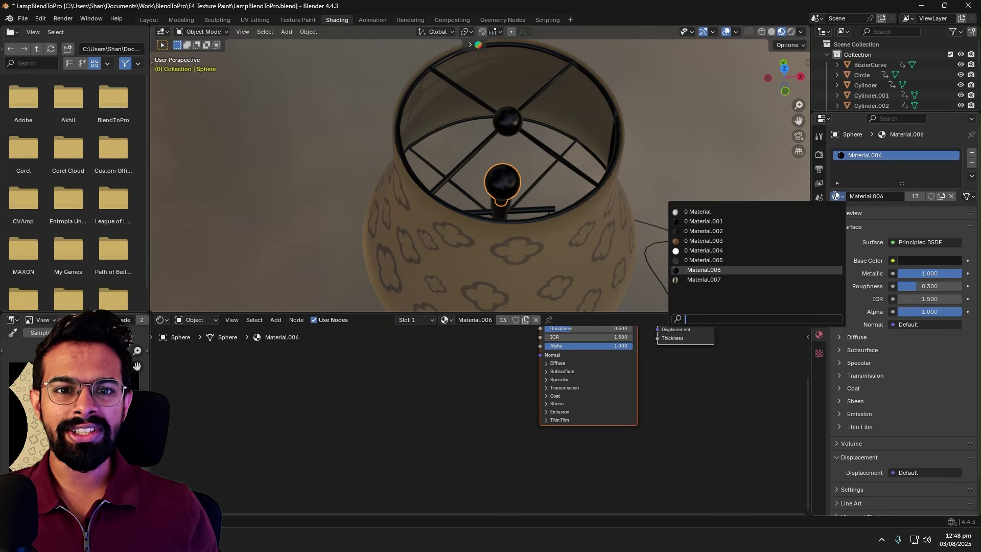
{"action": "left_click", "coordinate": [699, 251]}
Switch the viewport to Rendered shading and inspect the lit lampshade from the side and around it.
{"action": "mouse_move", "coordinate": [632, 240]}
{"action": "middle_mouse_down"}
{"action": "mouse_move", "coordinate": [538, 213]}
{"action": "mouse_move", "coordinate": [587, 158]}
{"action": "middle_mouse_up"}
{"action": "left_click", "coordinate": [800, 32]}
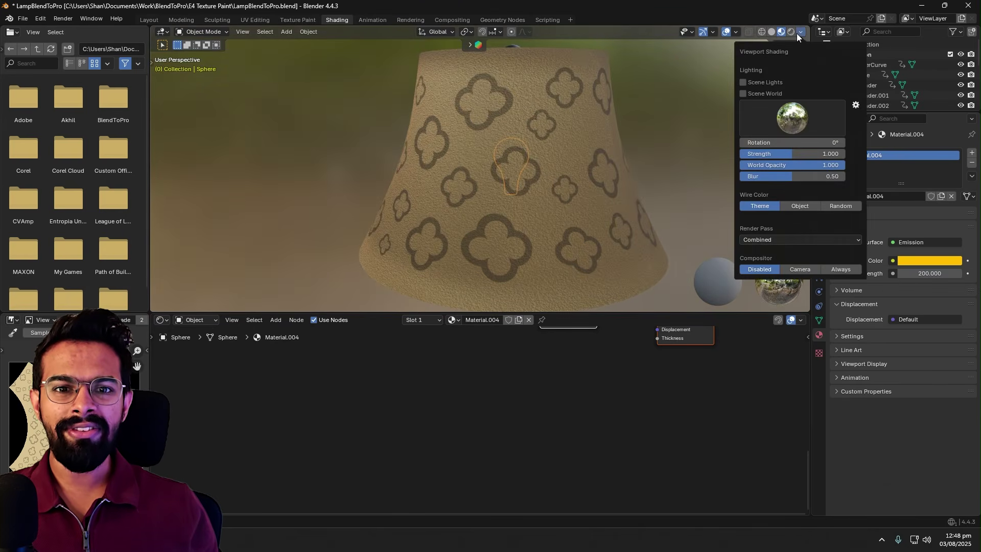
{"action": "left_click", "coordinate": [793, 32]}
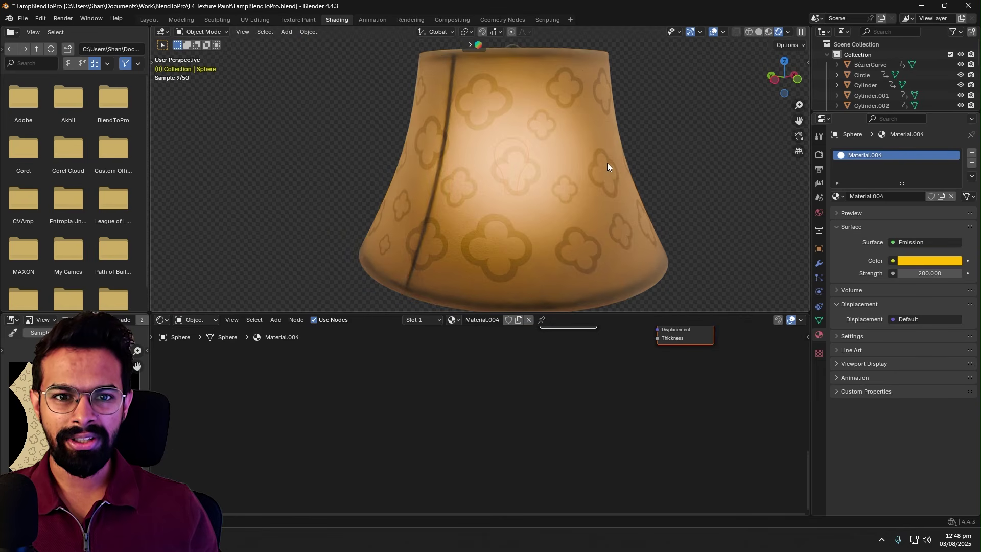
{"action": "middle_click_drag", "start_coordinate": [586, 193], "coordinate": [440, 192]}
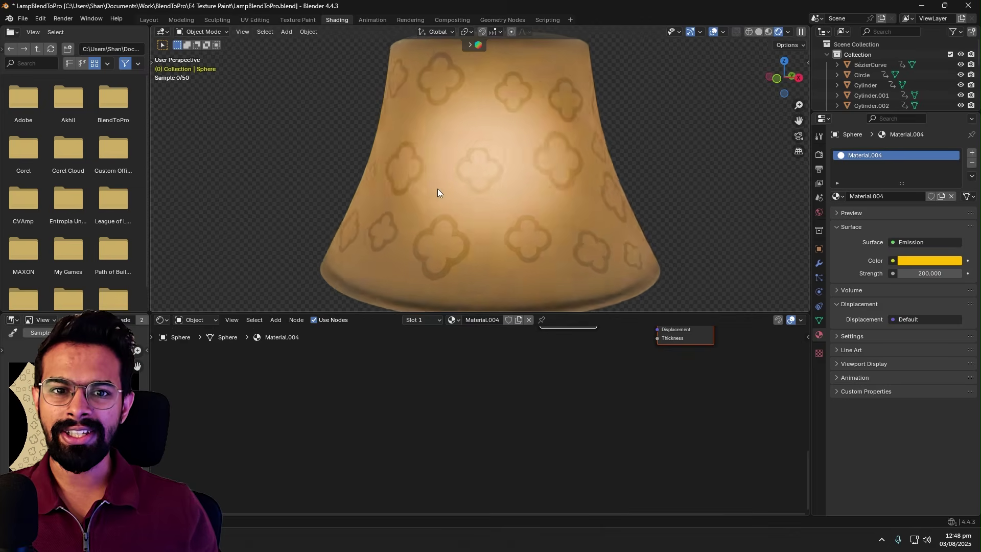